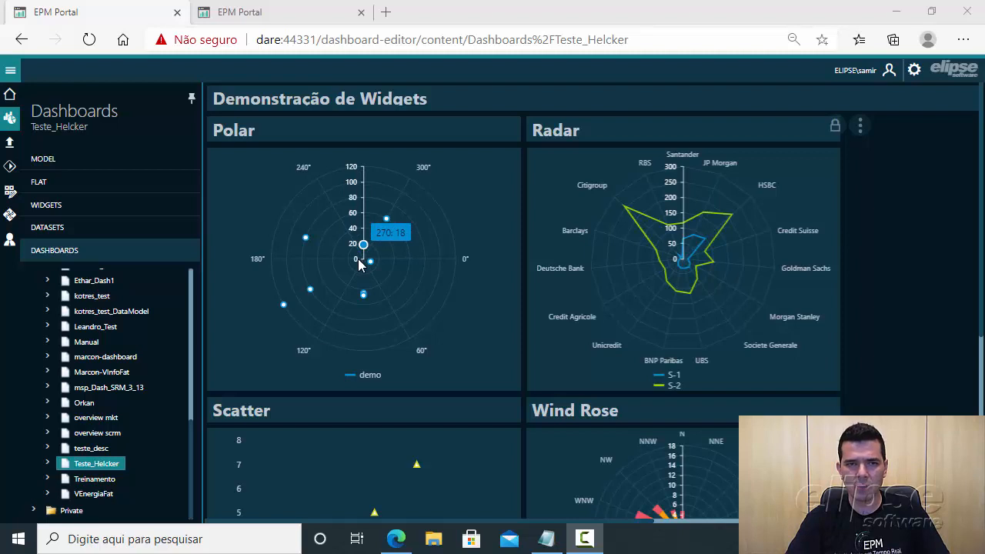
Step: Inspect individual data points on the Polar and Radar charts of the Teste_Helcker dashboard
{"action": "mouse_move", "coordinate": [372, 263]}
{"action": "mouse_move", "coordinate": [387, 219]}
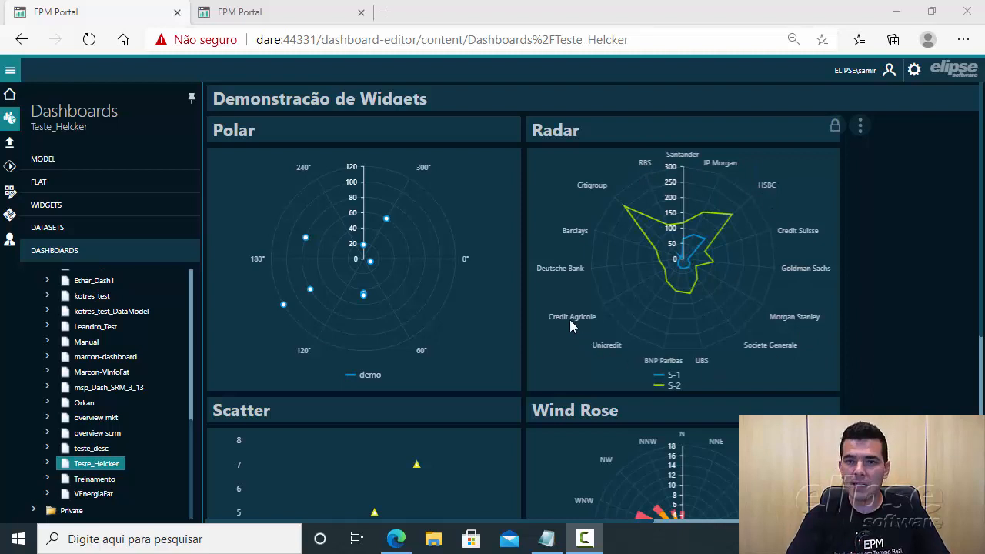
{"action": "mouse_move", "coordinate": [624, 208]}
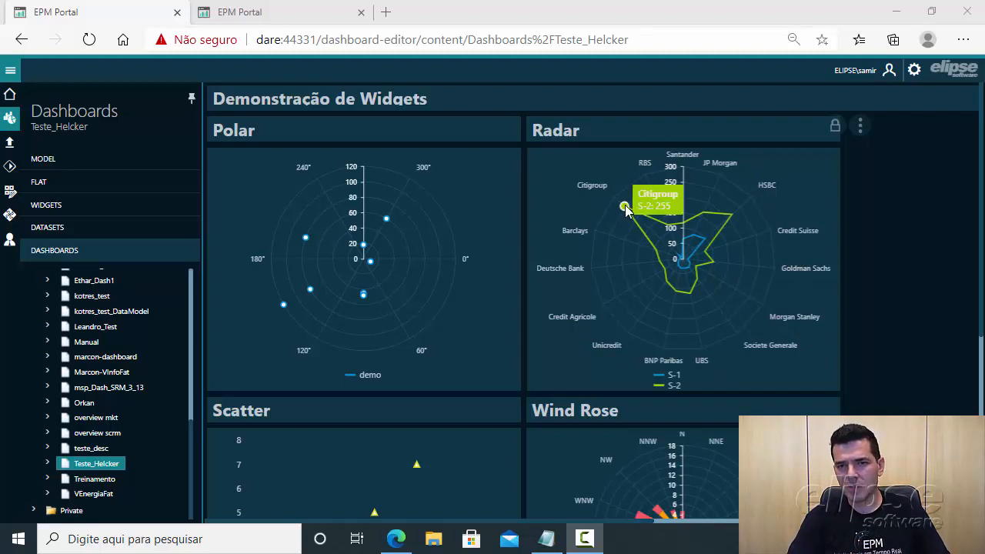
{"action": "mouse_move", "coordinate": [643, 282]}
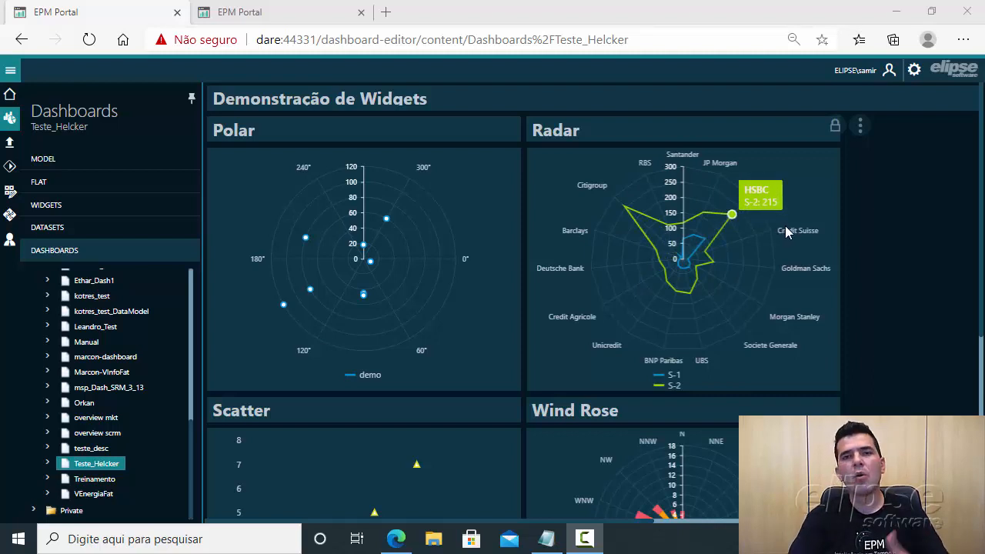
Step: Put the dashboard in design mode and look over its TypeScript processors, then its Scatter and Wind Rose charts
{"action": "left_click", "coordinate": [835, 124]}
{"action": "left_click", "coordinate": [235, 96]}
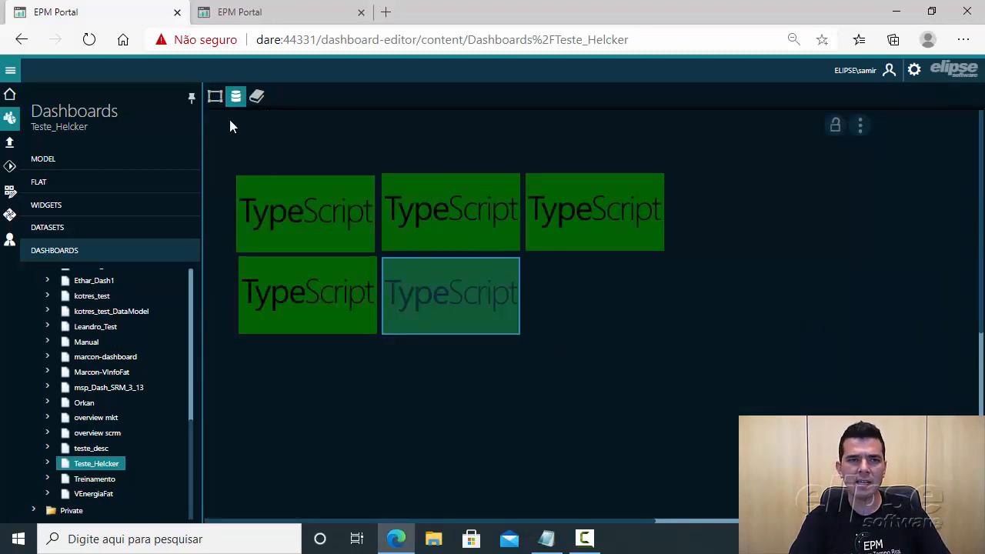
{"action": "left_click", "coordinate": [214, 97]}
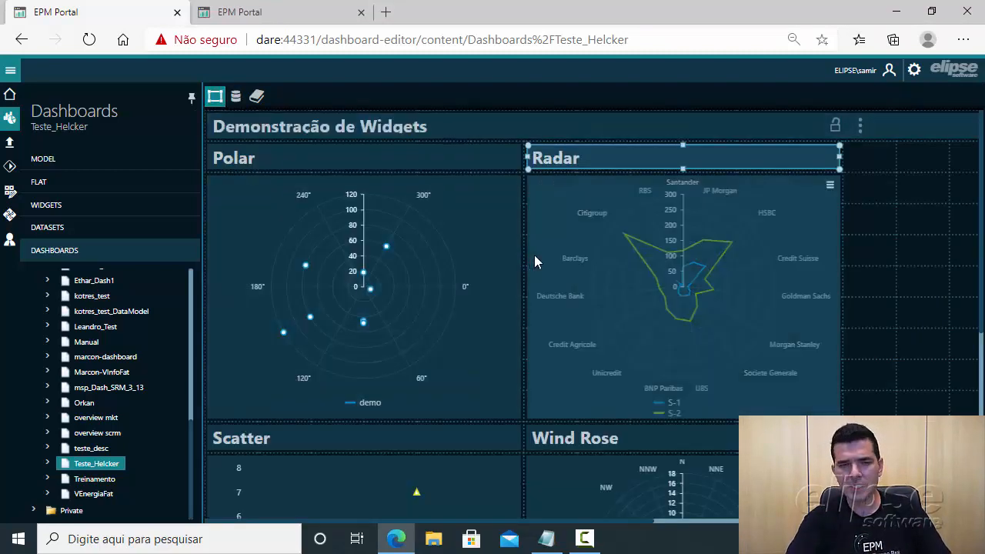
{"action": "scroll", "coordinate": [891, 308], "scroll_direction": "down", "scroll_amount": 3}
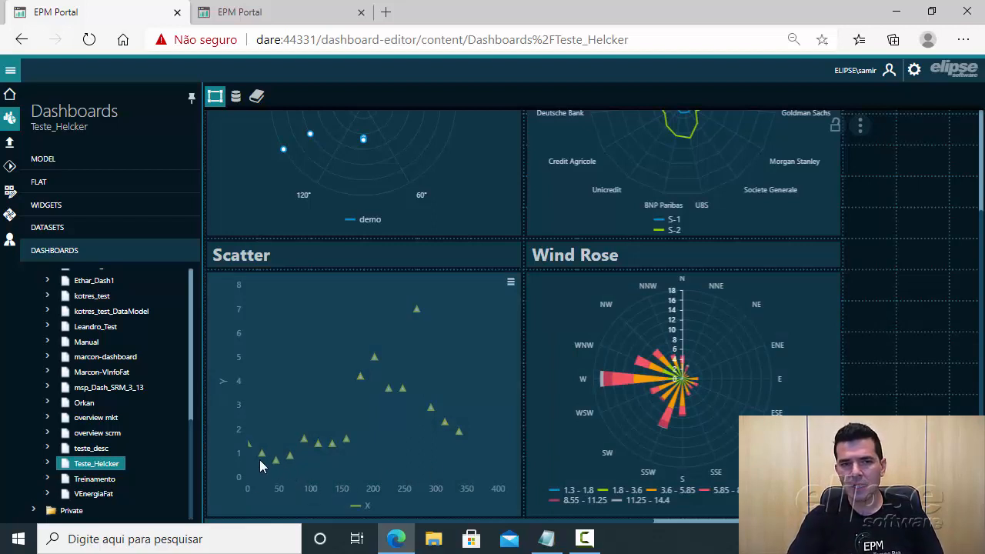
{"action": "scroll", "coordinate": [260, 460], "scroll_direction": "up", "scroll_amount": 1}
{"action": "scroll", "coordinate": [377, 428], "scroll_direction": "down", "scroll_amount": 3}
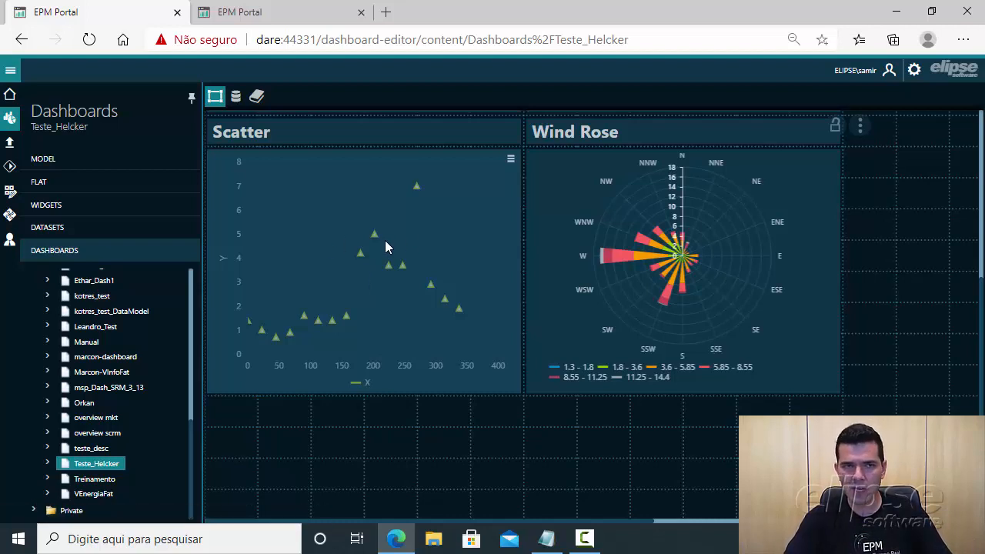
Step: Switch to the local portal's dashboard and look over its scatter chart, line chart, time range control and memory widgets
{"action": "left_click", "coordinate": [275, 17]}
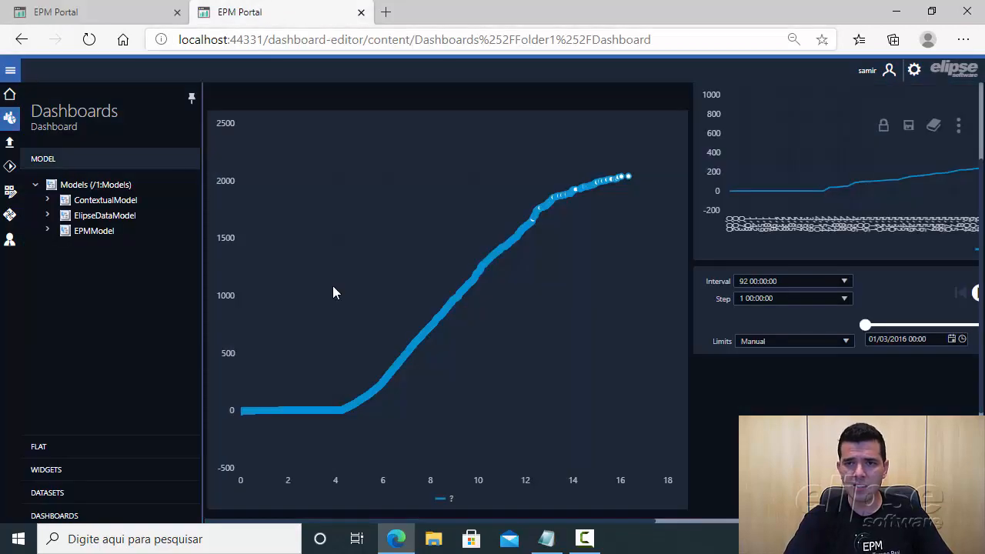
{"action": "left_click_drag", "start_coordinate": [567, 522], "coordinate": [780, 522]}
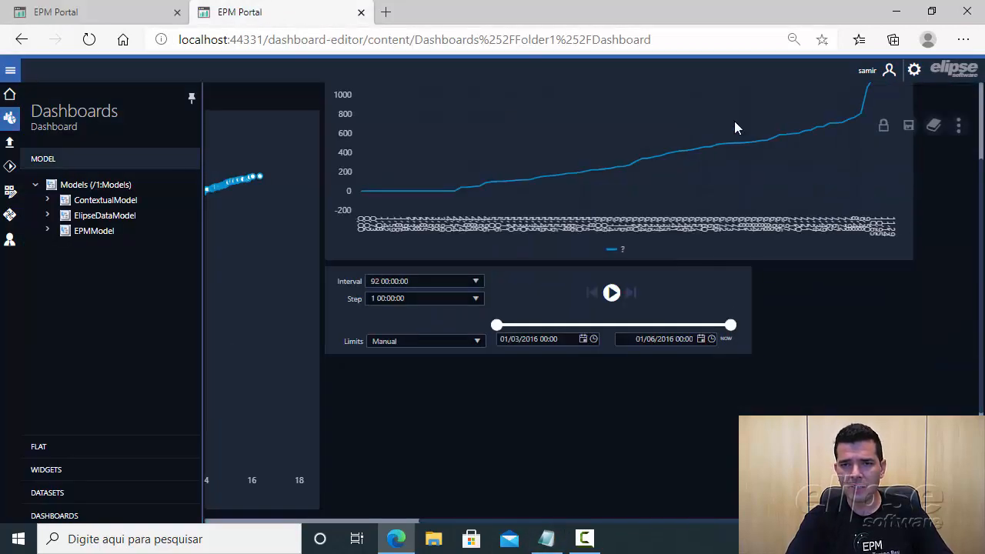
{"action": "scroll", "coordinate": [827, 282], "scroll_direction": "up", "scroll_amount": 2}
{"action": "scroll", "coordinate": [826, 282], "scroll_direction": "down", "scroll_amount": 1}
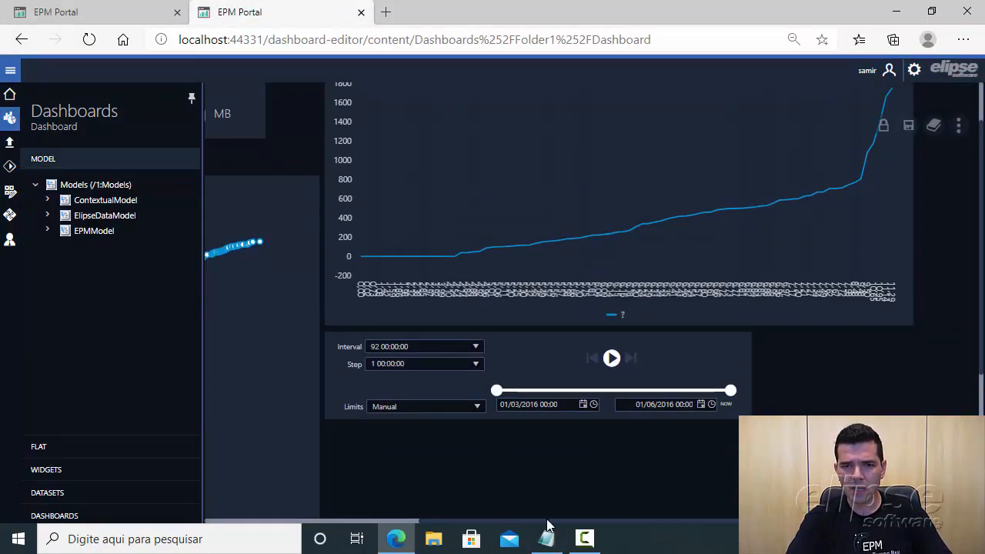
{"action": "left_click_drag", "start_coordinate": [547, 526], "coordinate": [246, 521]}
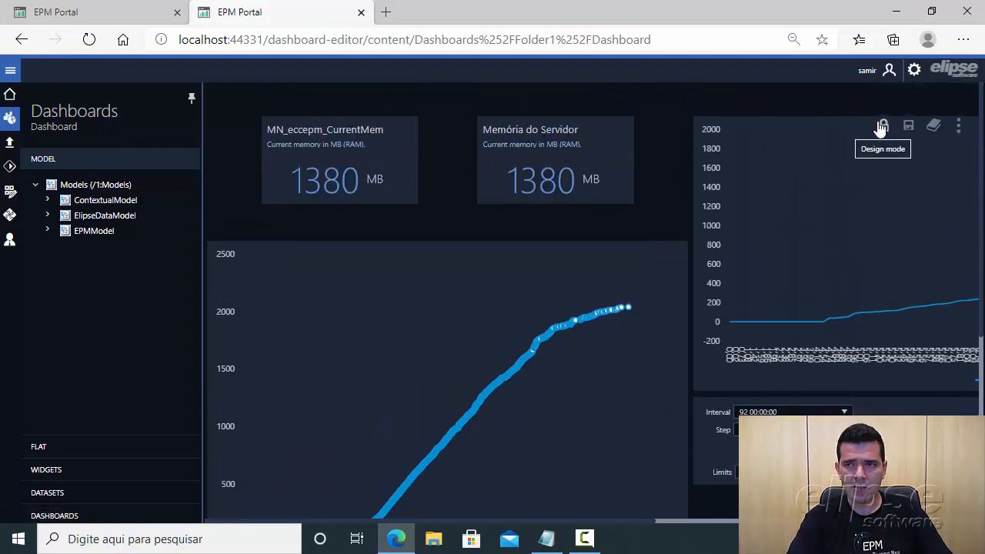
Step: Enter design mode on the local dashboard and open the TypeScript code of the myScatter processor
{"action": "left_click", "coordinate": [883, 125]}
{"action": "left_click", "coordinate": [237, 104]}
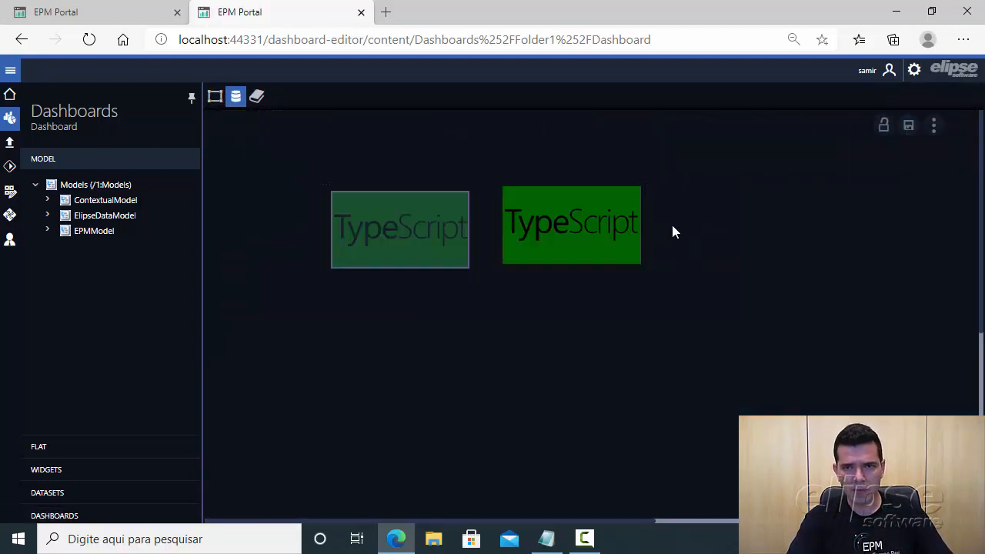
{"action": "left_click_drag", "start_coordinate": [458, 223], "coordinate": [460, 223]}
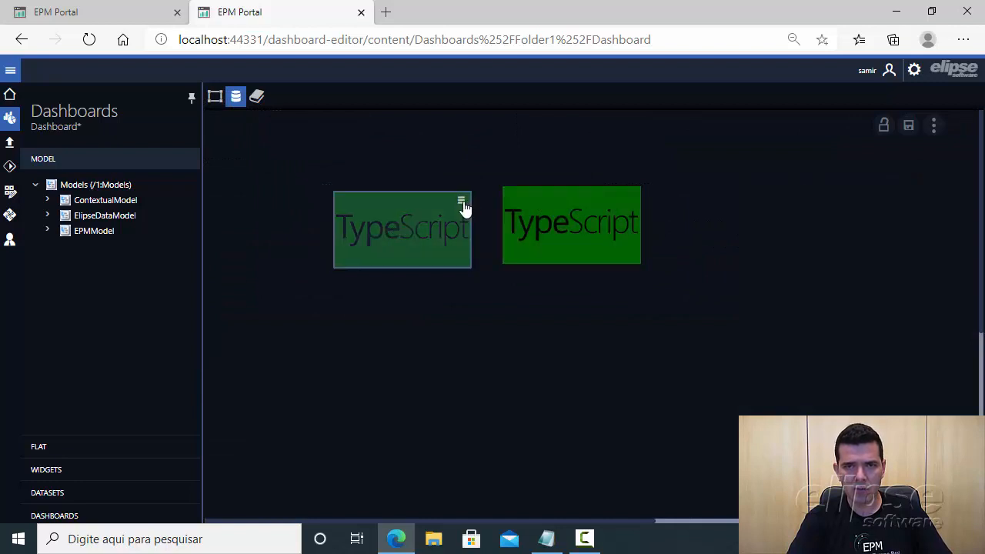
{"action": "left_click", "coordinate": [462, 201]}
{"action": "left_click", "coordinate": [477, 223]}
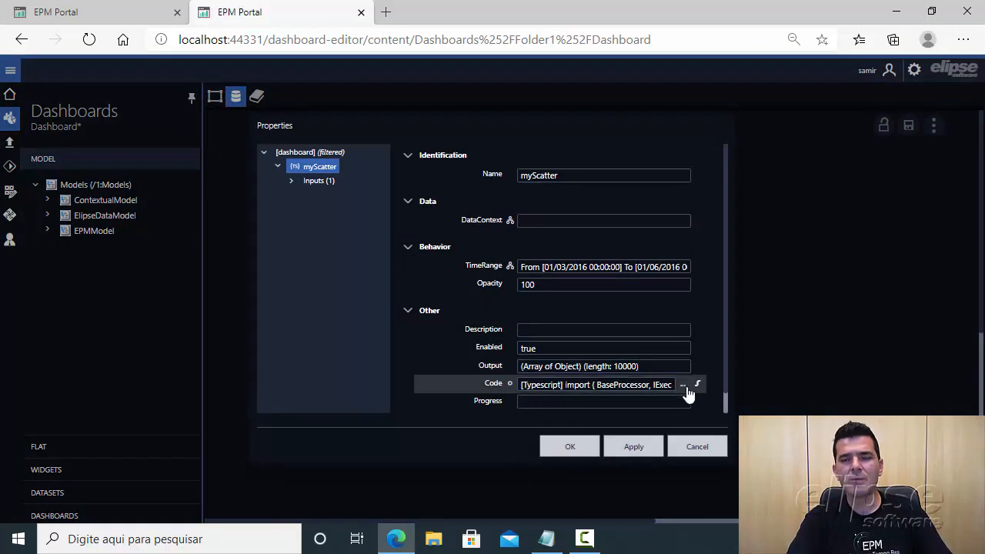
{"action": "left_click", "coordinate": [683, 384]}
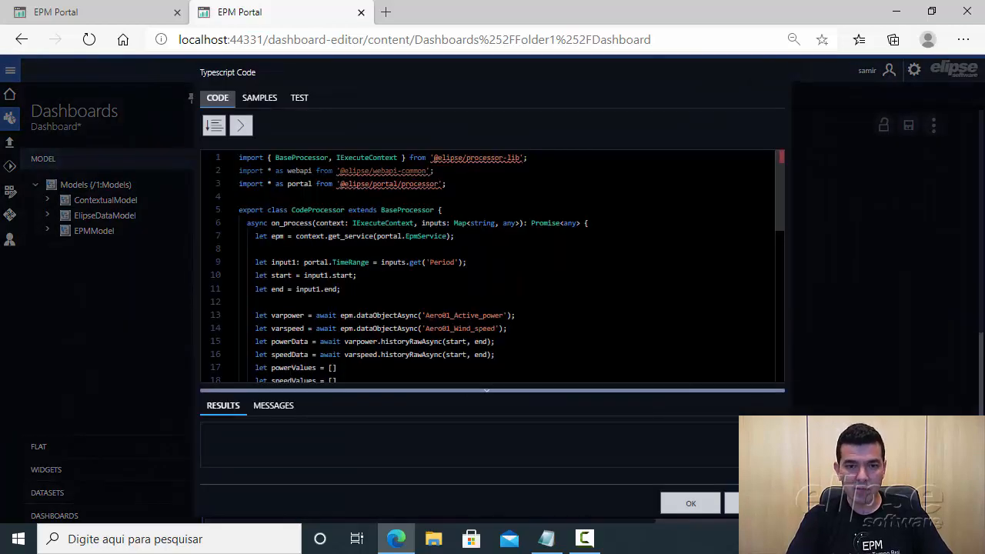
Step: Read through the myScatter processor code and close the code editor and properties without applying changes
{"action": "scroll", "coordinate": [498, 266], "scroll_direction": "down", "scroll_amount": 1}
{"action": "scroll", "coordinate": [493, 265], "scroll_direction": "down", "scroll_amount": 2}
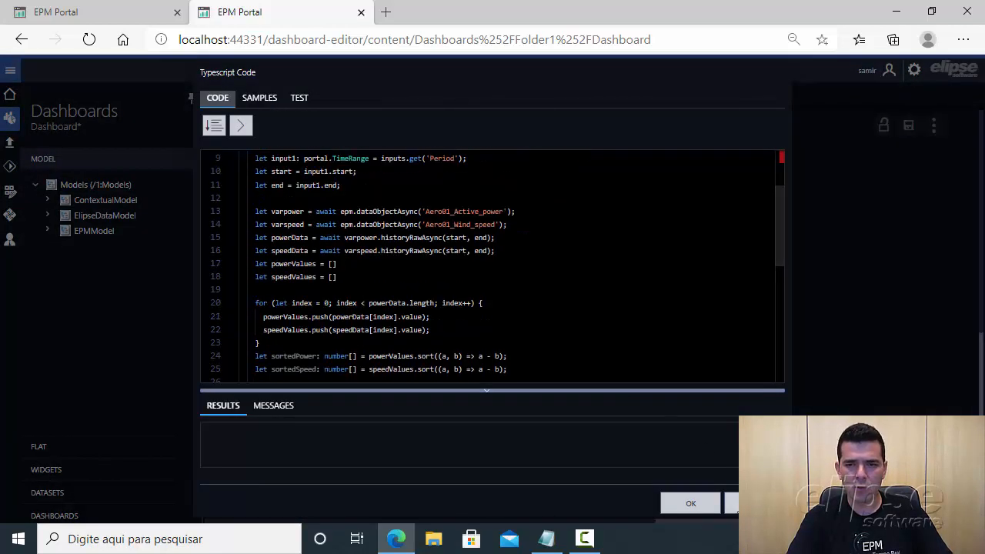
{"action": "left_click", "coordinate": [749, 503]}
{"action": "left_click", "coordinate": [695, 450]}
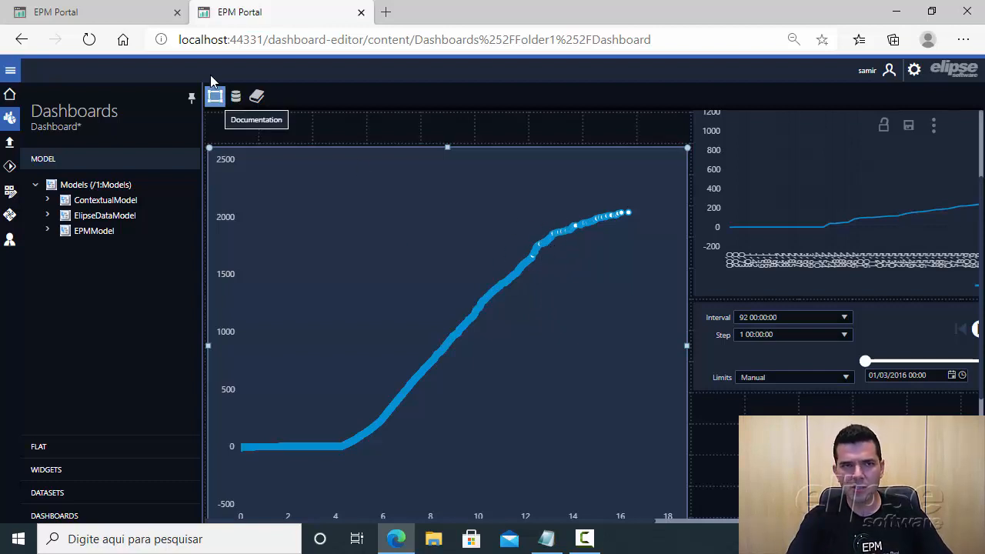
Step: Return to the Teste_Helcker dashboard, leave design mode and inspect the west segments of the Wind Rose chart
{"action": "left_click", "coordinate": [131, 14]}
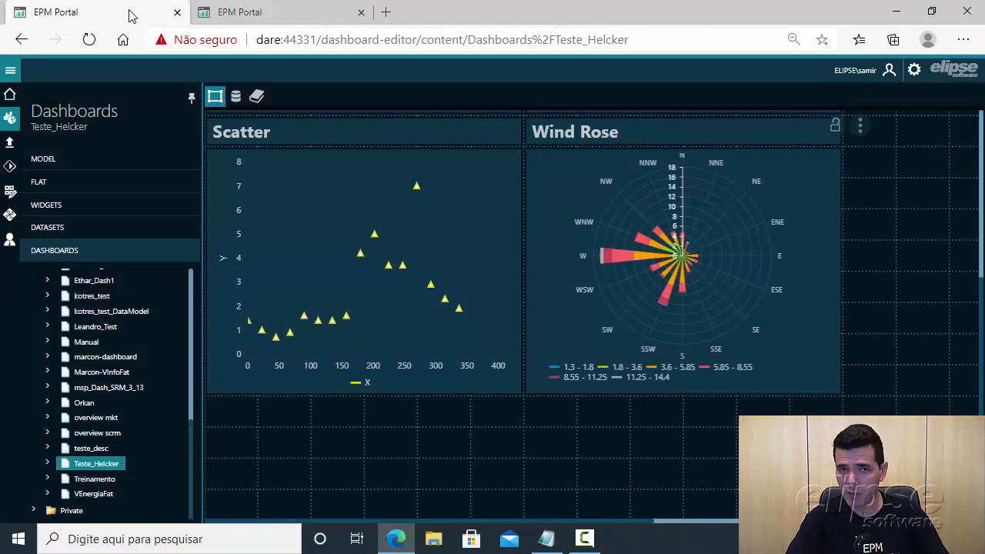
{"action": "scroll", "coordinate": [847, 339], "scroll_direction": "up", "scroll_amount": 1}
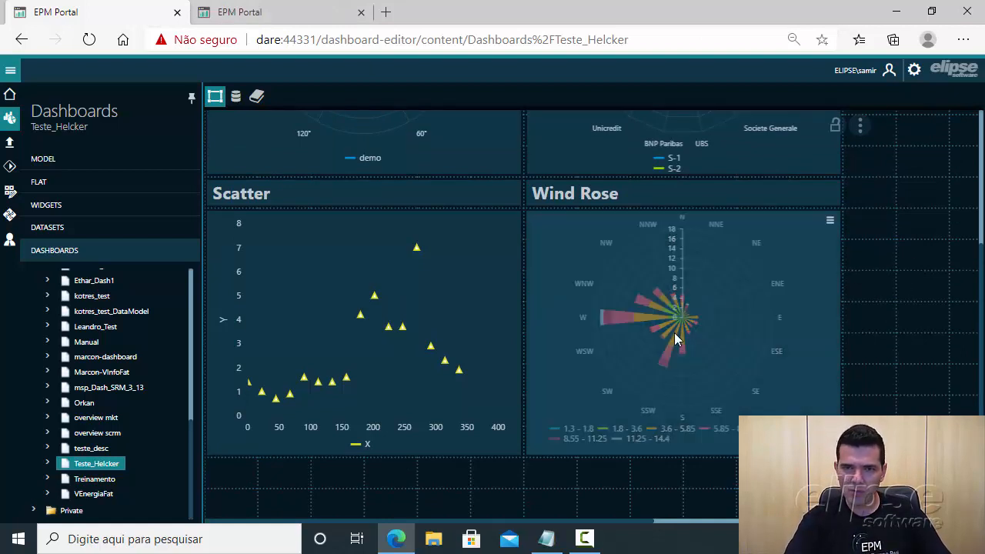
{"action": "scroll", "coordinate": [379, 174], "scroll_direction": "up", "scroll_amount": 3}
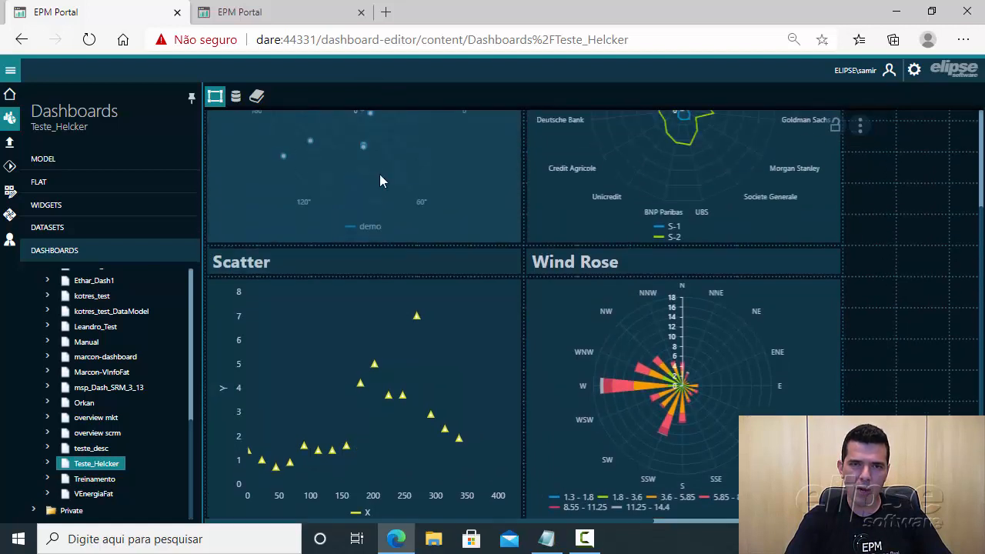
{"action": "scroll", "coordinate": [889, 351], "scroll_direction": "down", "scroll_amount": 1}
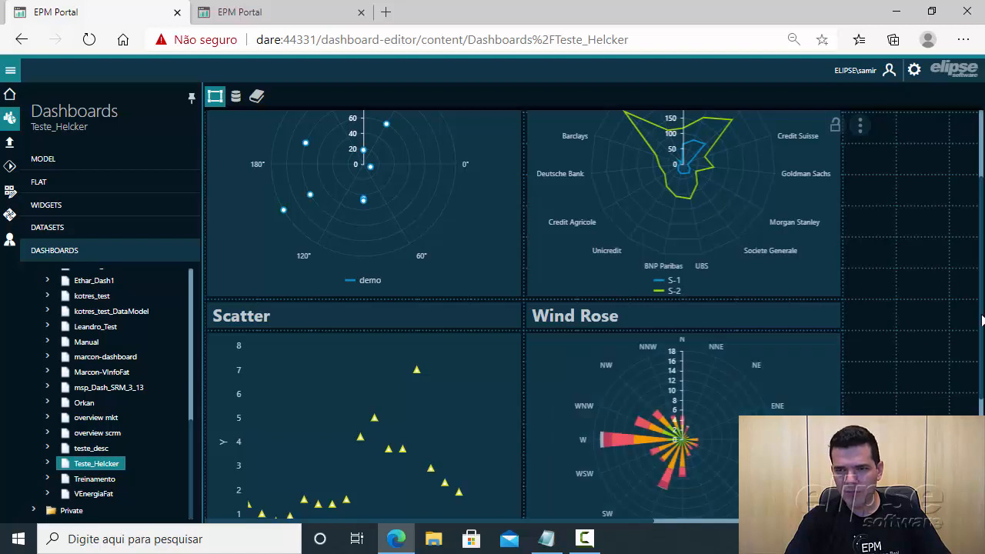
{"action": "scroll", "coordinate": [646, 344], "scroll_direction": "down", "scroll_amount": 2}
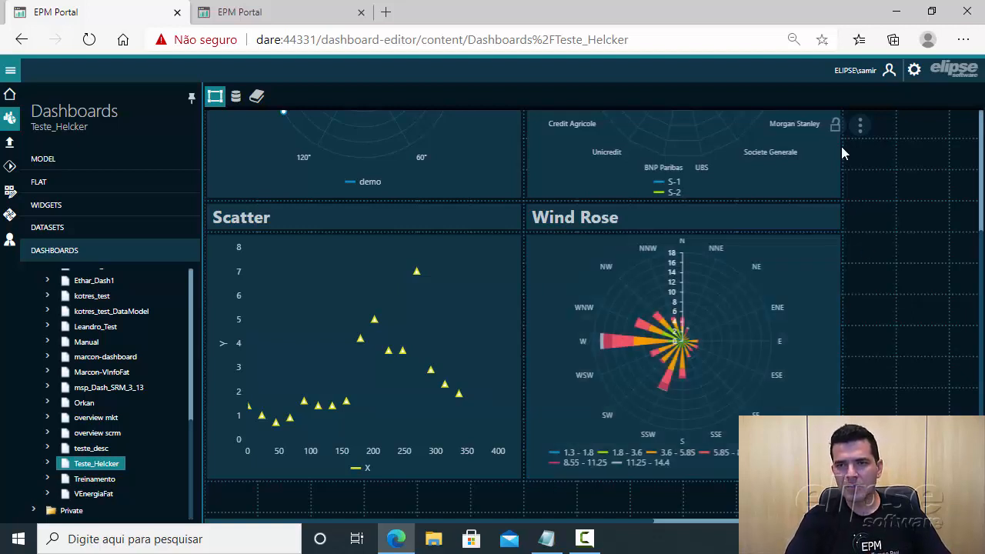
{"action": "scroll", "coordinate": [839, 129], "scroll_direction": "down", "scroll_amount": 1}
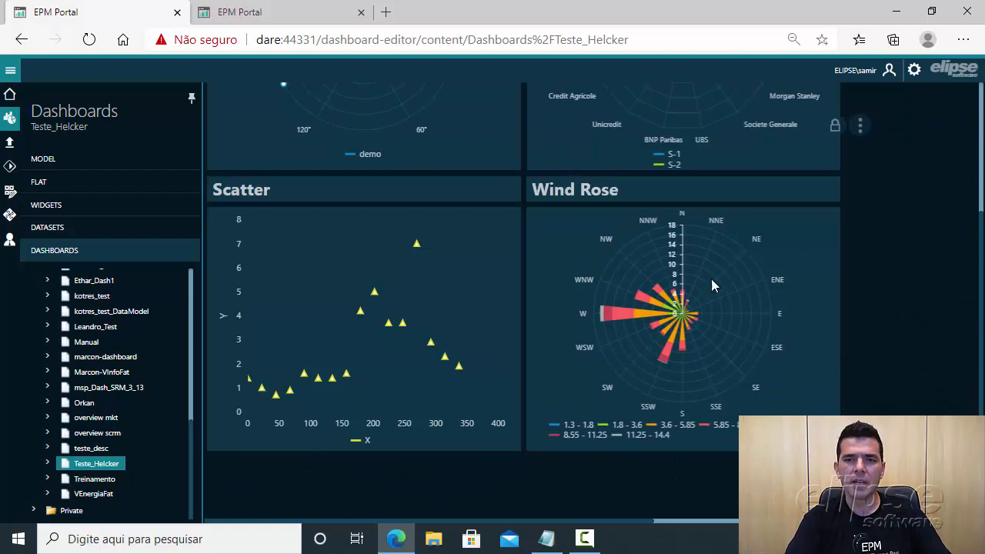
{"action": "mouse_move", "coordinate": [649, 319]}
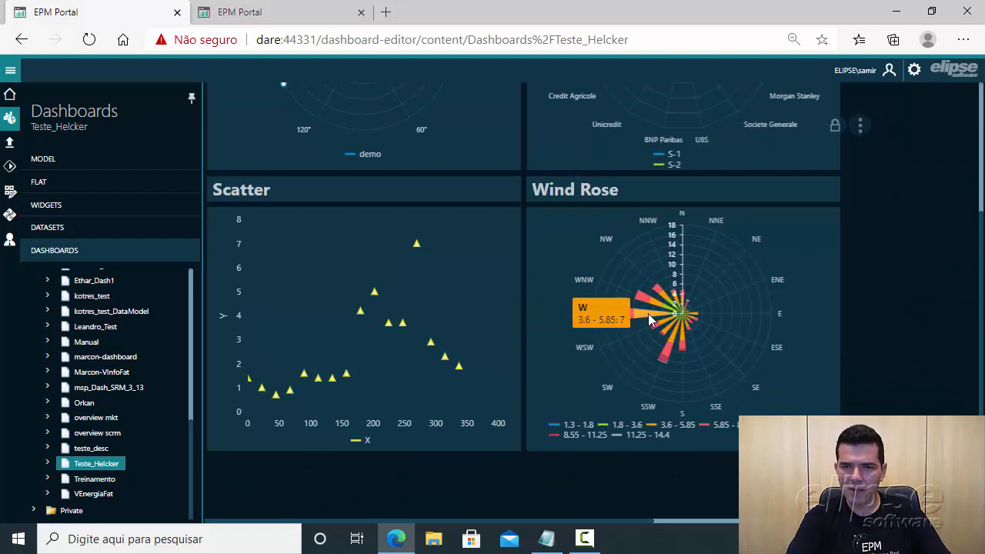
{"action": "mouse_move", "coordinate": [599, 321]}
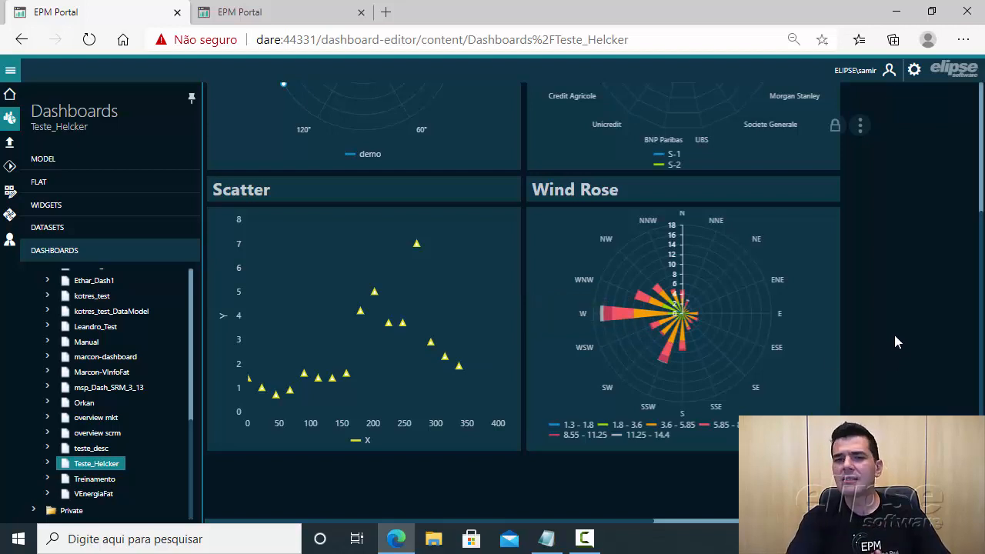
Step: Re-enter design mode on the Teste_Helcker dashboard and open the TypeScript code of the POLAR processor
{"action": "left_click", "coordinate": [837, 128]}
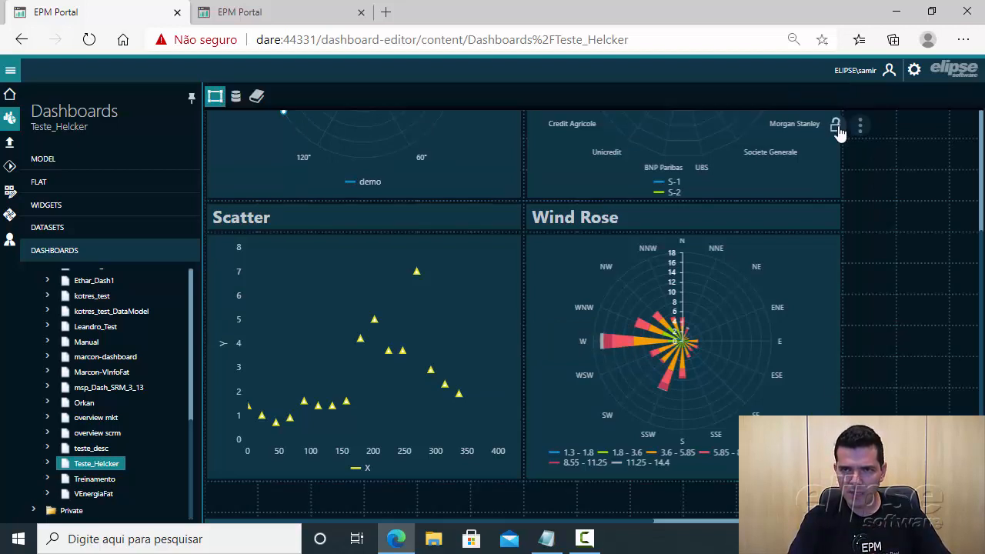
{"action": "left_click", "coordinate": [238, 98]}
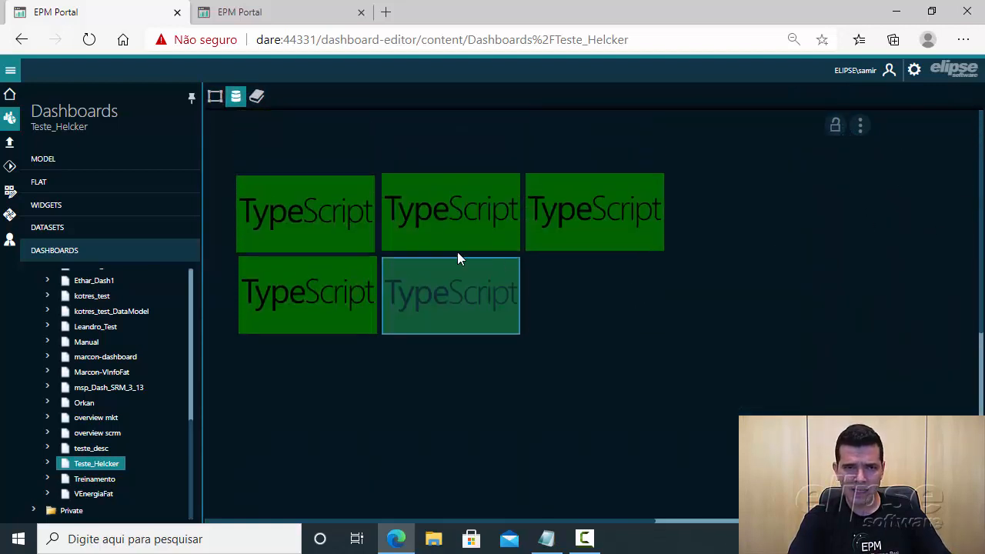
{"action": "left_click", "coordinate": [364, 185]}
{"action": "left_click", "coordinate": [383, 208]}
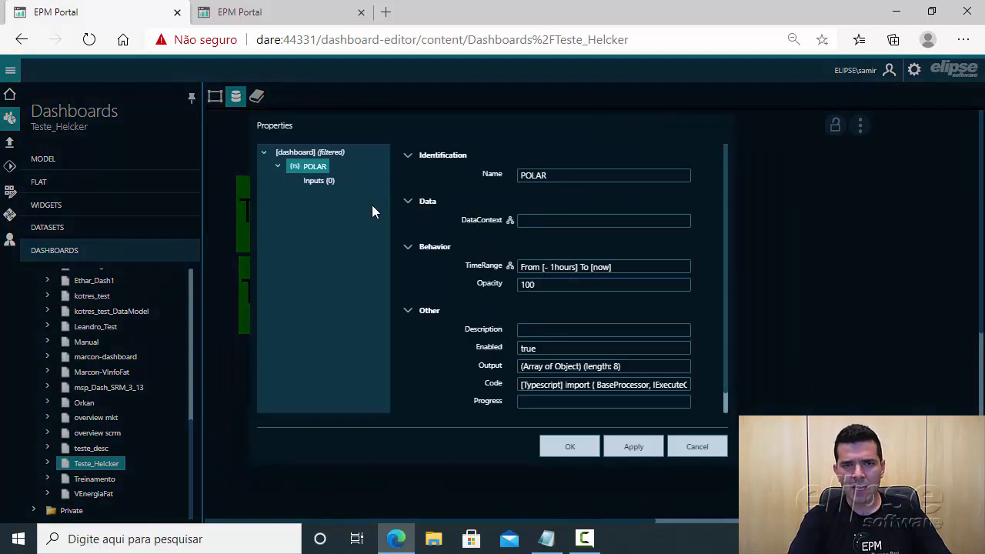
{"action": "left_click", "coordinate": [677, 385]}
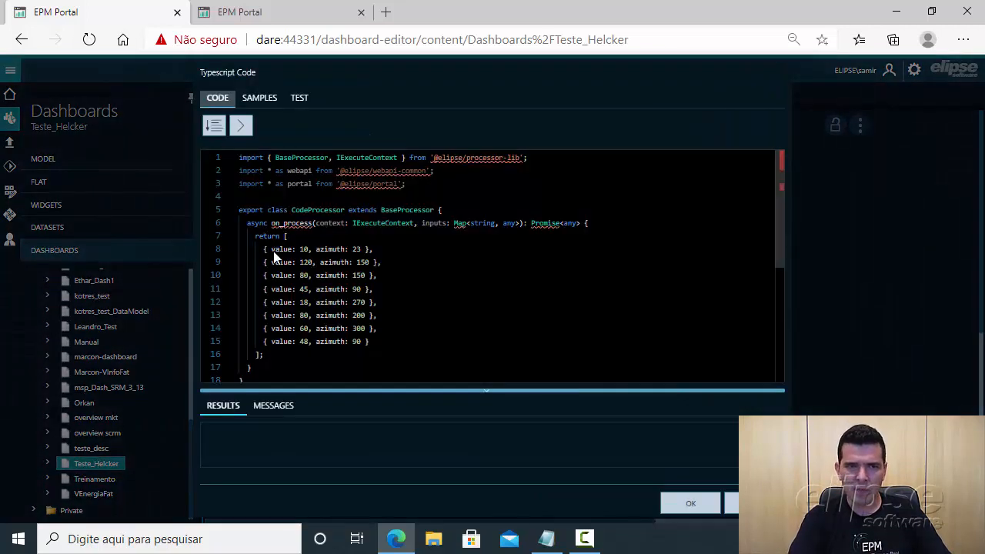
Step: Examine the value and azimuth pairs returned by the POLAR code and close the code editor without saving
{"action": "left_click_drag", "start_coordinate": [271, 248], "coordinate": [359, 249]}
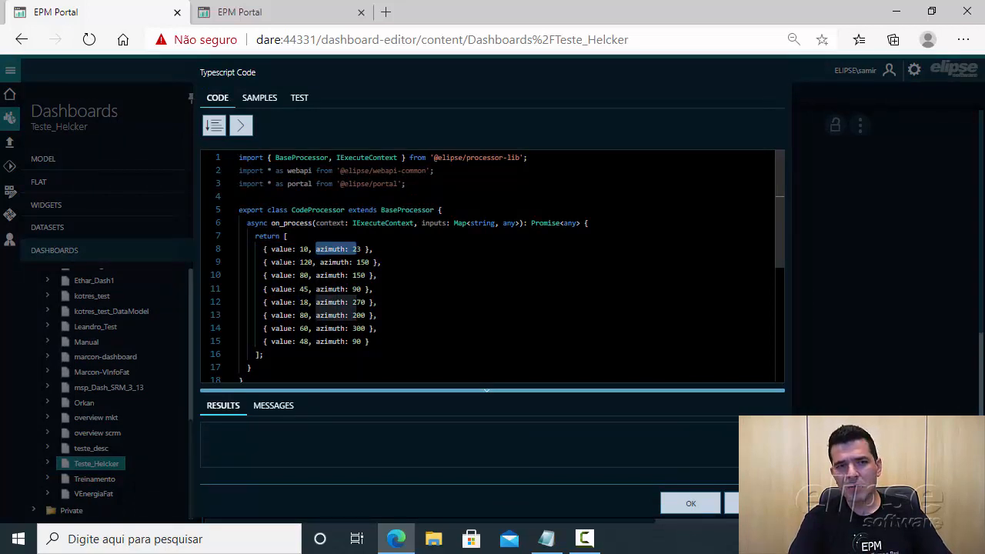
{"action": "left_click_drag", "start_coordinate": [271, 262], "coordinate": [299, 263]}
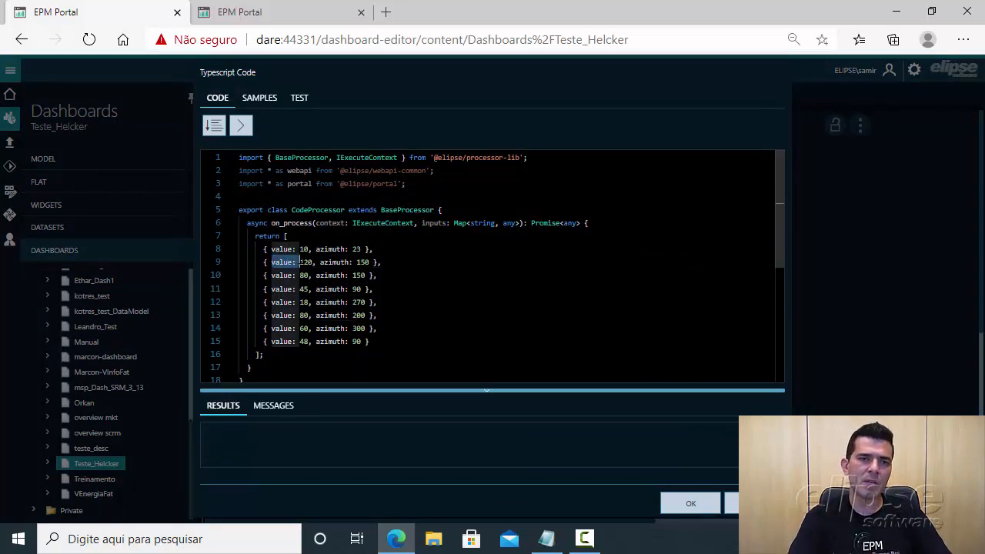
{"action": "left_click", "coordinate": [308, 263]}
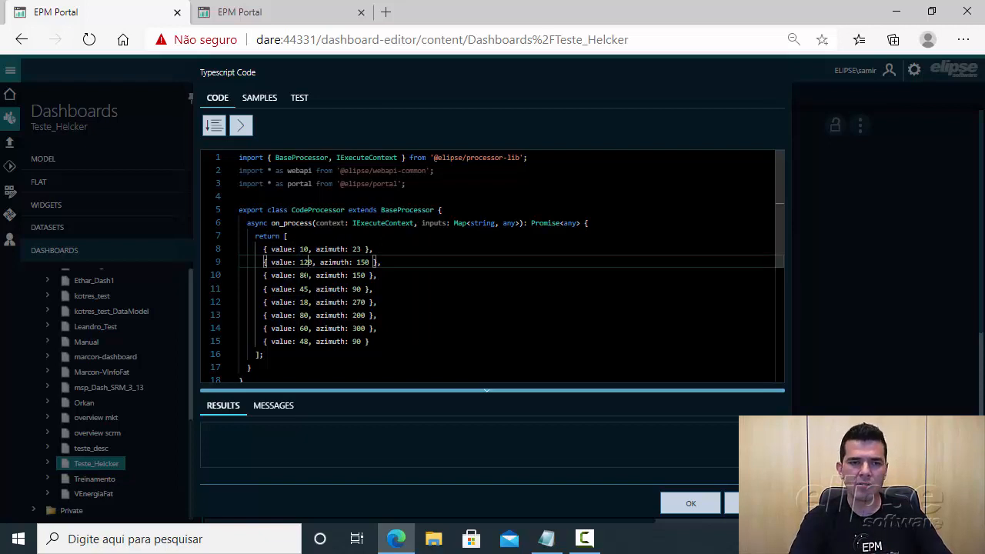
{"action": "key", "text": "Down"}
{"action": "key", "text": "Down"}
{"action": "key", "text": "Down"}
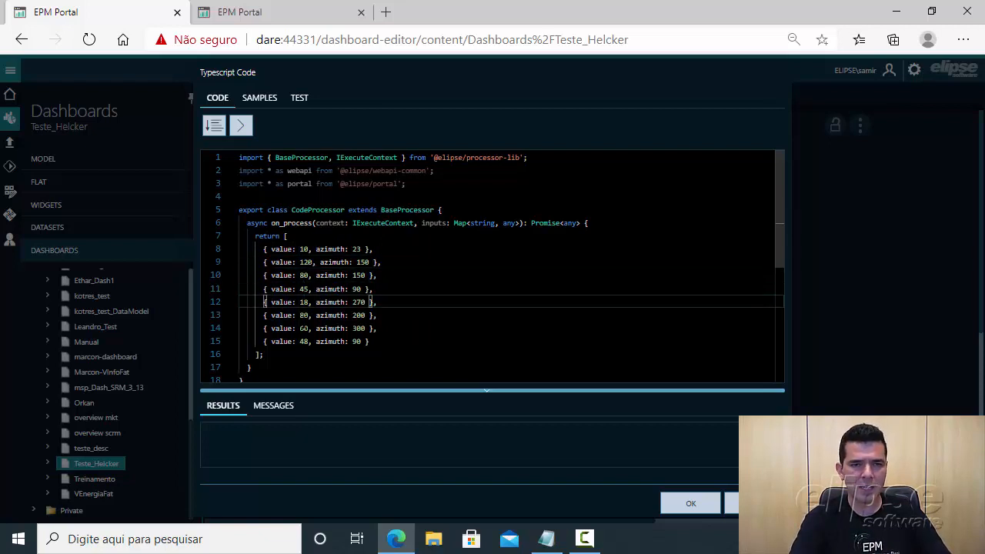
{"action": "key", "text": "Down"}
{"action": "key", "text": "Down"}
{"action": "left_click_drag", "start_coordinate": [357, 249], "coordinate": [353, 250]}
{"action": "left_click", "coordinate": [361, 263]}
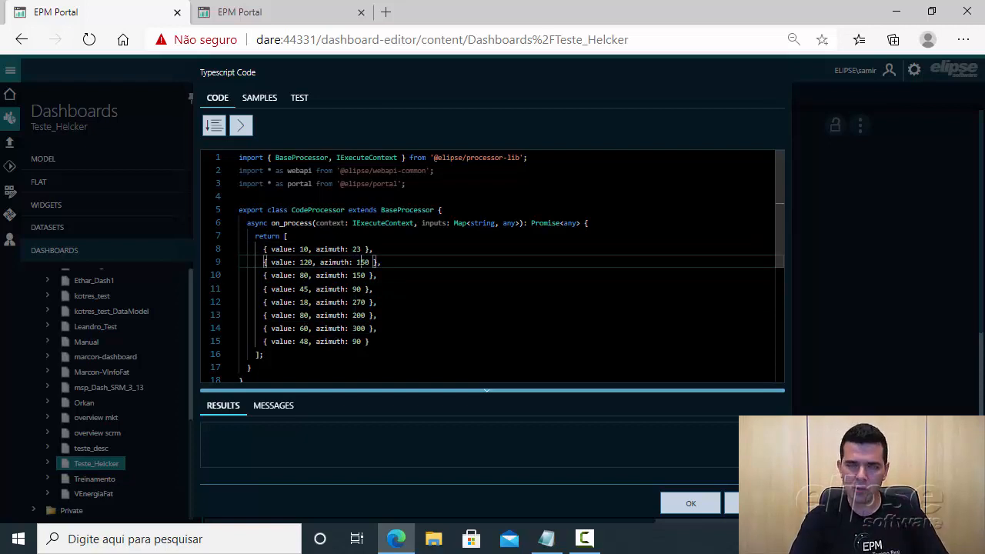
{"action": "left_click", "coordinate": [736, 504]}
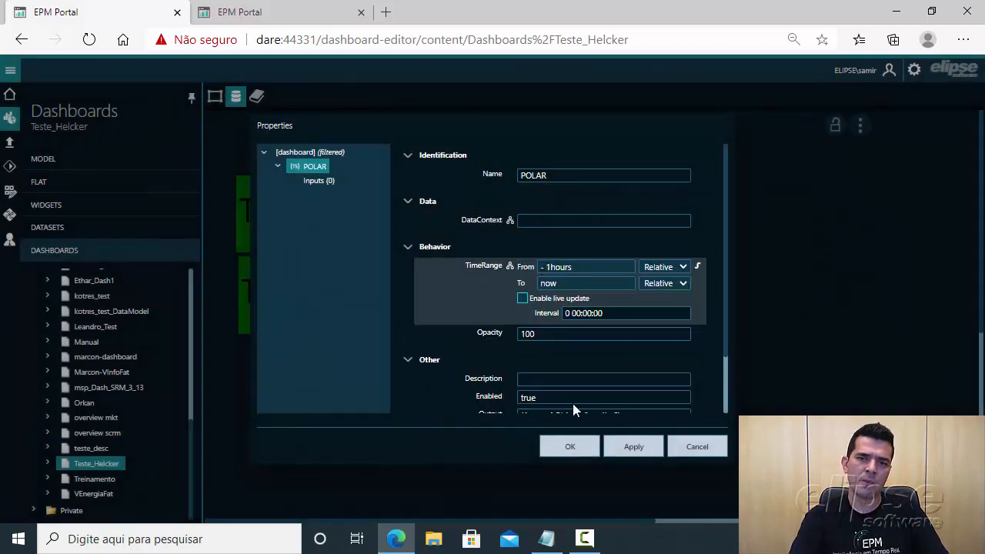
Step: Close the POLAR properties without applying changes and open the TypeScript code of the RADAR_S1 processor
{"action": "left_click", "coordinate": [699, 446]}
{"action": "left_click", "coordinate": [448, 217]}
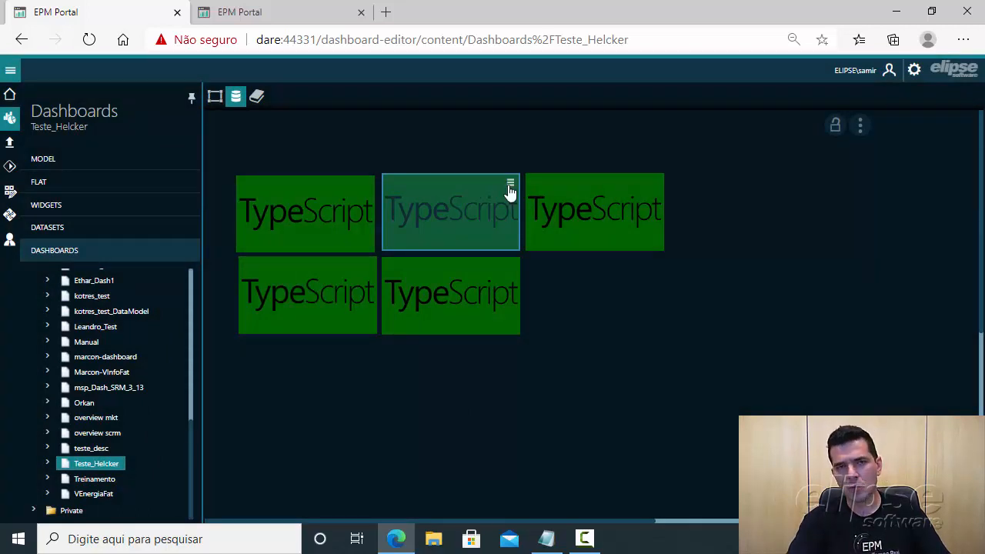
{"action": "left_click", "coordinate": [511, 185]}
{"action": "left_click", "coordinate": [530, 204]}
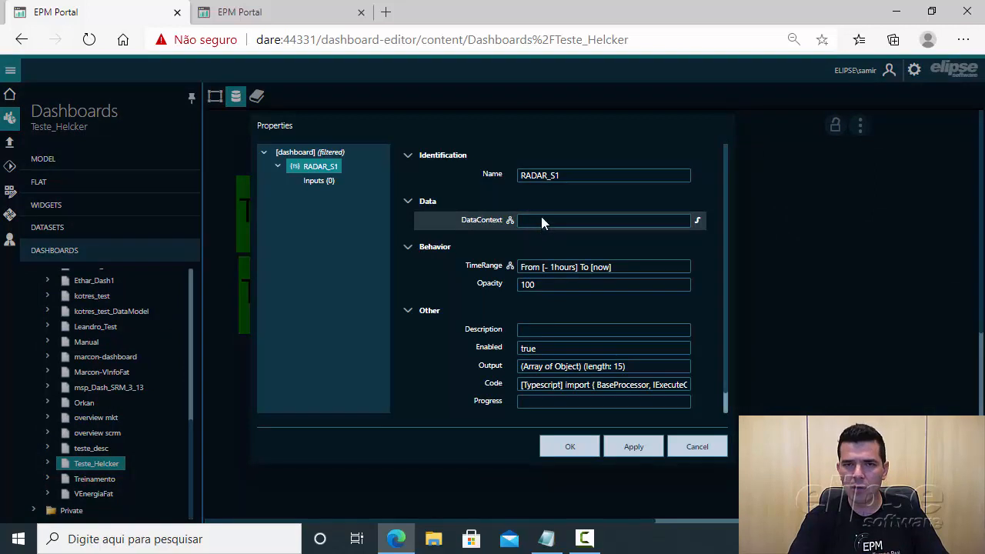
{"action": "left_click", "coordinate": [548, 175]}
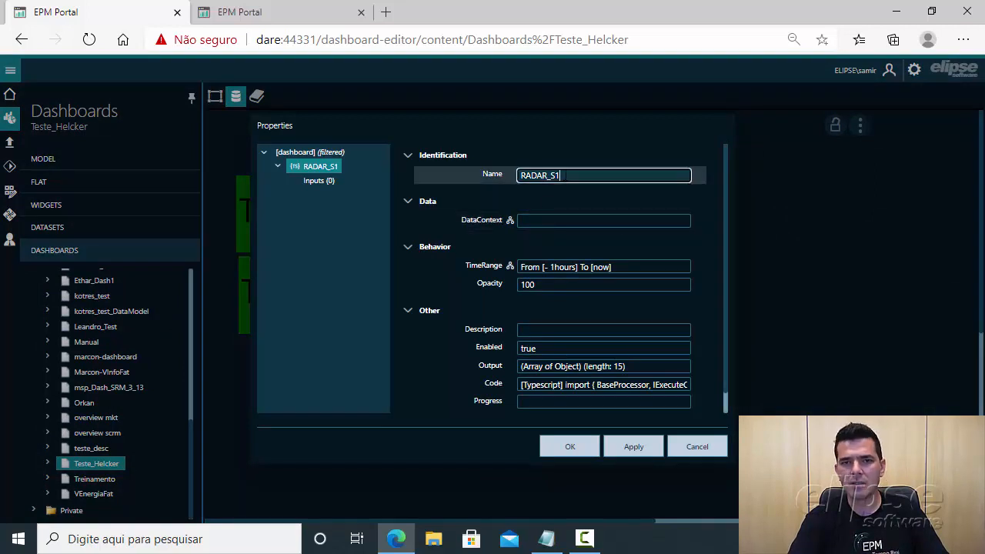
{"action": "left_click", "coordinate": [682, 382]}
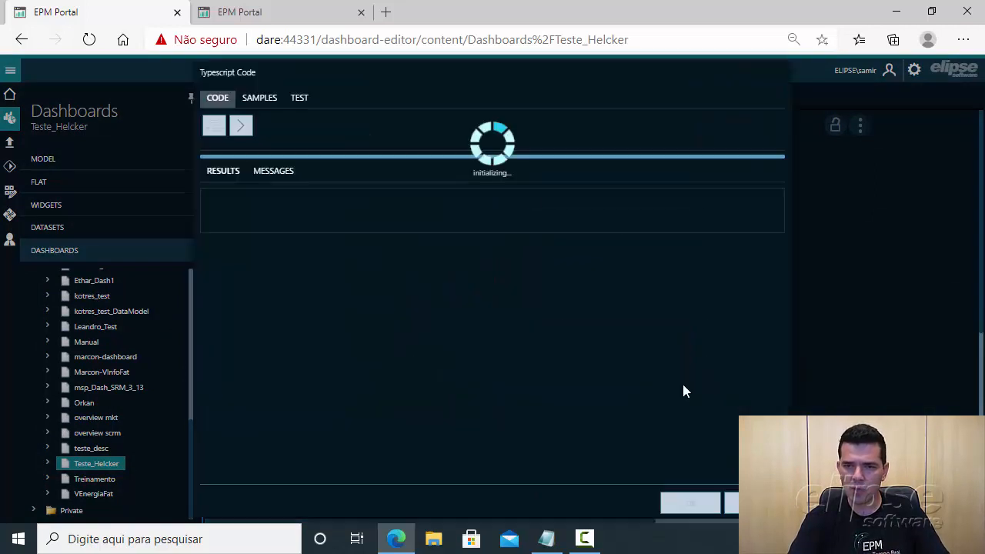
Step: Examine the category and value pairs returned by the RADAR_S1 code, then close the code editor and the processor properties
{"action": "left_click_drag", "start_coordinate": [309, 249], "coordinate": [337, 249]}
{"action": "left_click", "coordinate": [354, 250]}
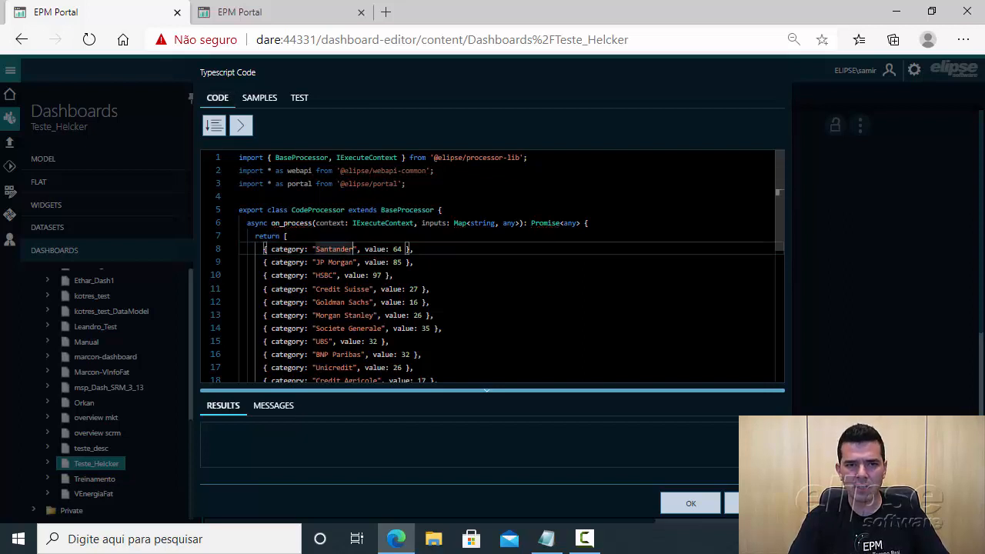
{"action": "left_click", "coordinate": [397, 250]}
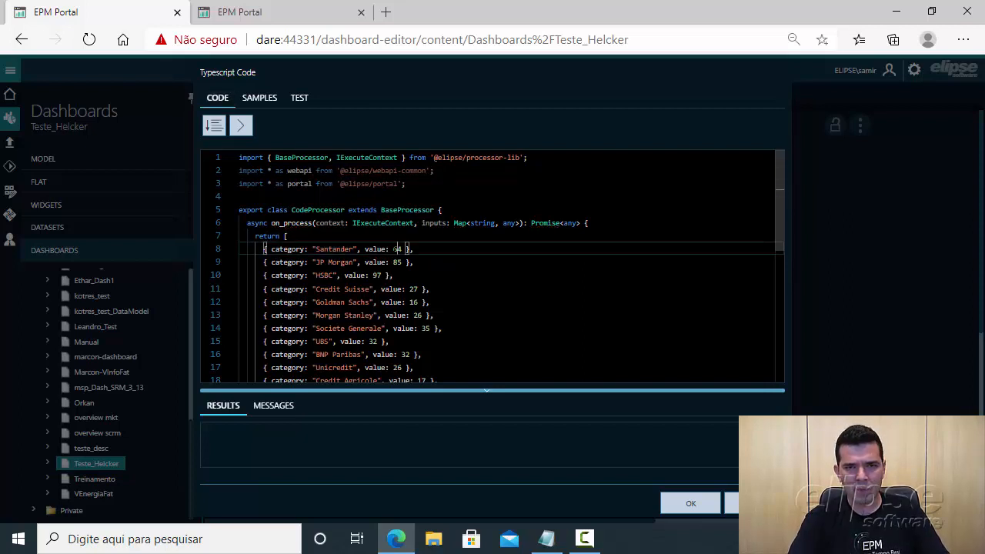
{"action": "left_click_drag", "start_coordinate": [393, 250], "coordinate": [401, 249]}
{"action": "left_click", "coordinate": [324, 249]}
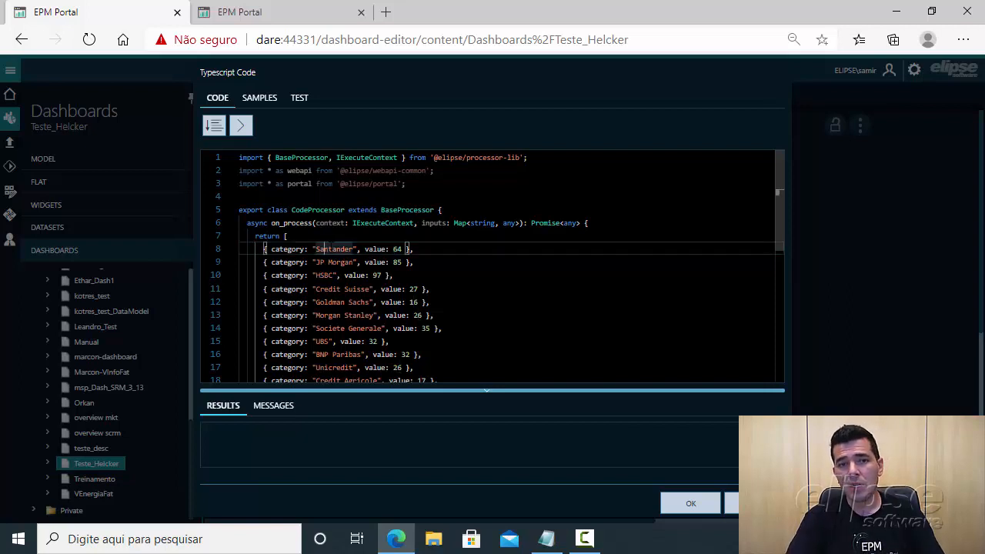
{"action": "left_click", "coordinate": [317, 262]}
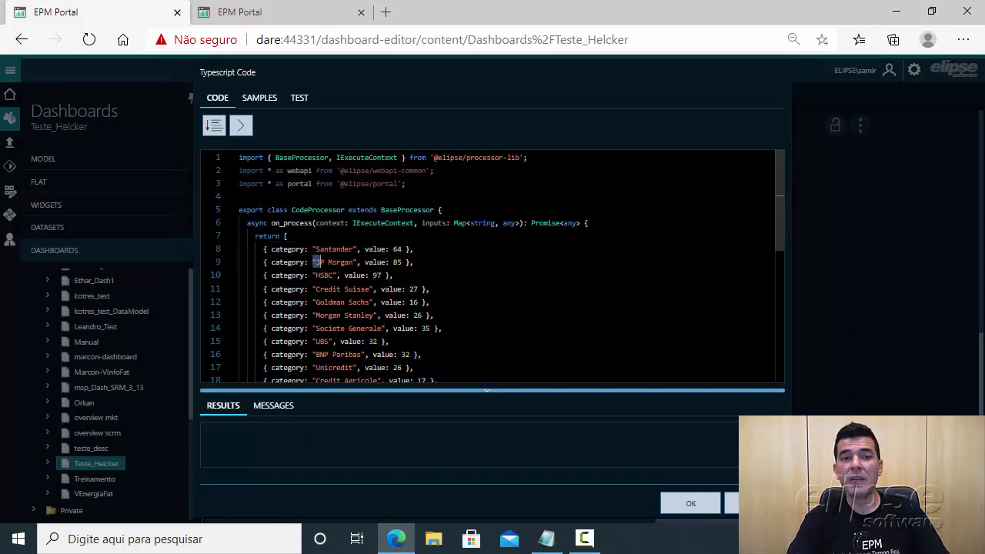
{"action": "left_click", "coordinate": [315, 274]}
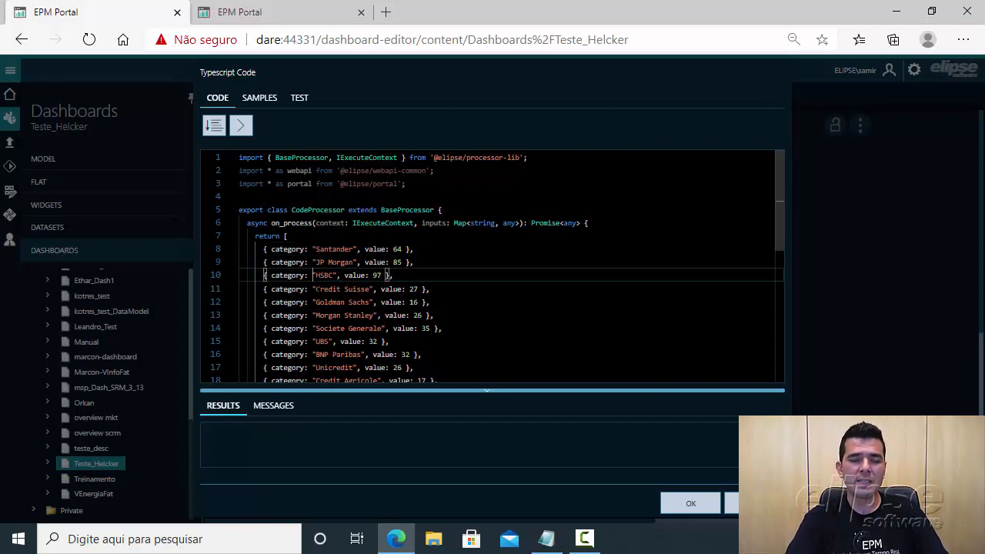
{"action": "left_click", "coordinate": [362, 303]}
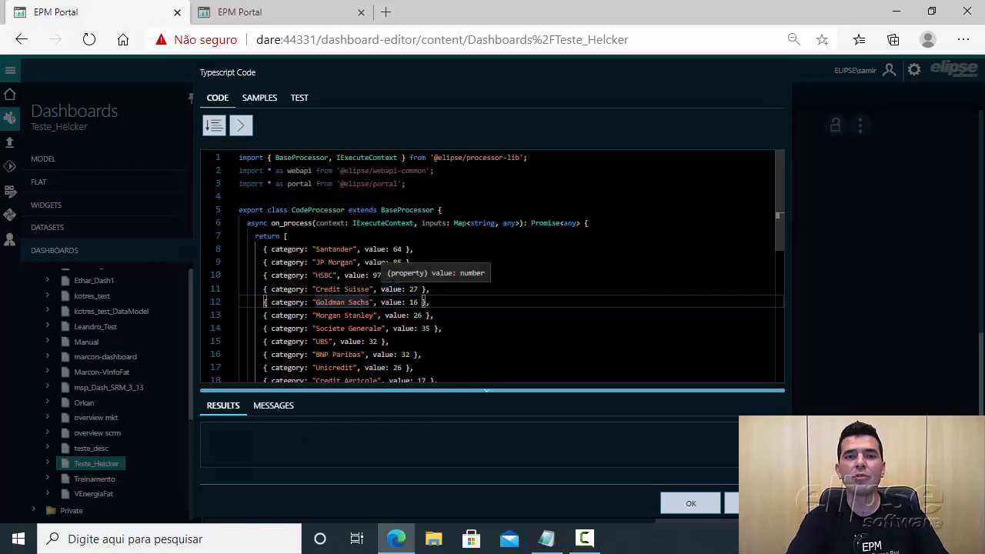
{"action": "left_click", "coordinate": [375, 262]}
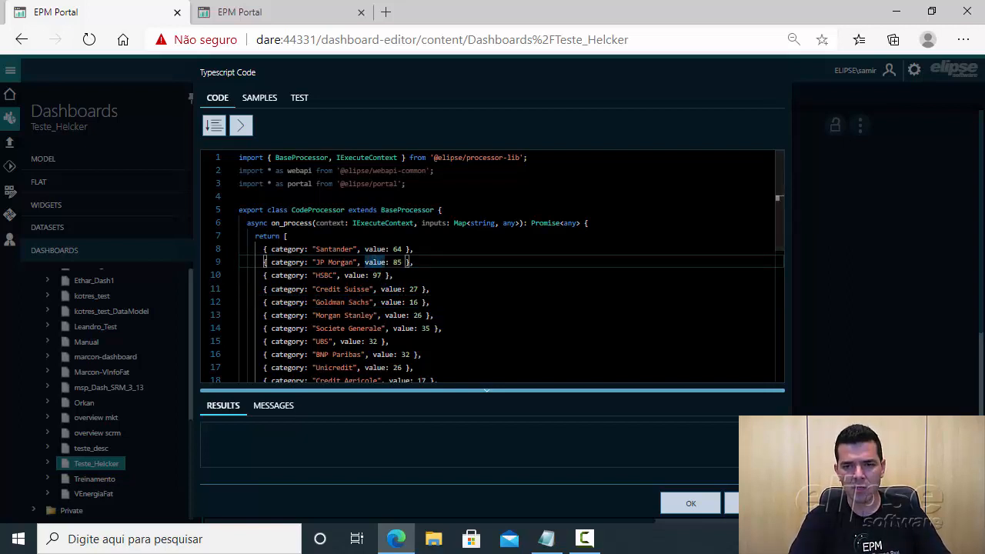
{"action": "left_click", "coordinate": [691, 504]}
{"action": "left_click", "coordinate": [677, 454]}
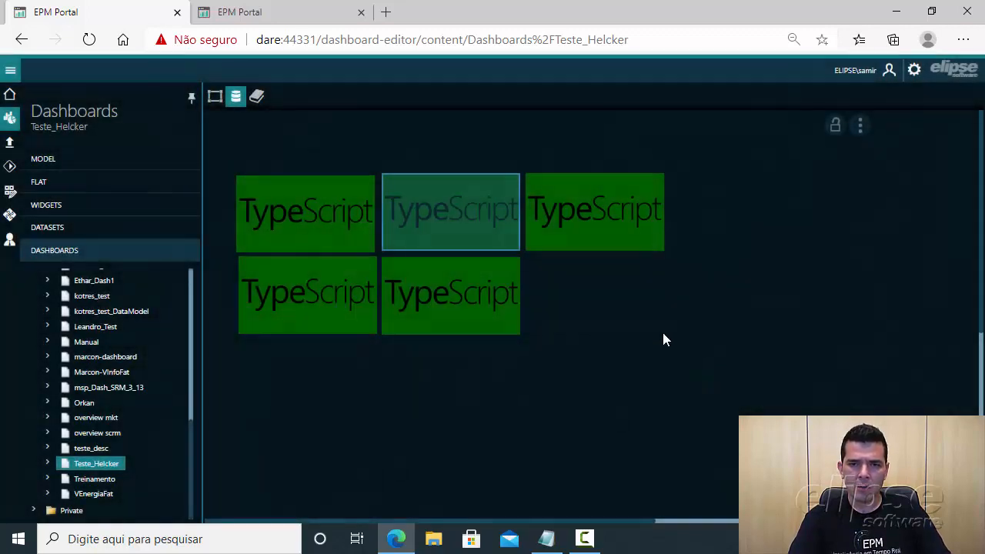
Step: Open the RADAR_S2 processor's TypeScript code, review its category and value pairs, and close the editor and properties
{"action": "left_click", "coordinate": [653, 183]}
{"action": "left_click", "coordinate": [674, 206]}
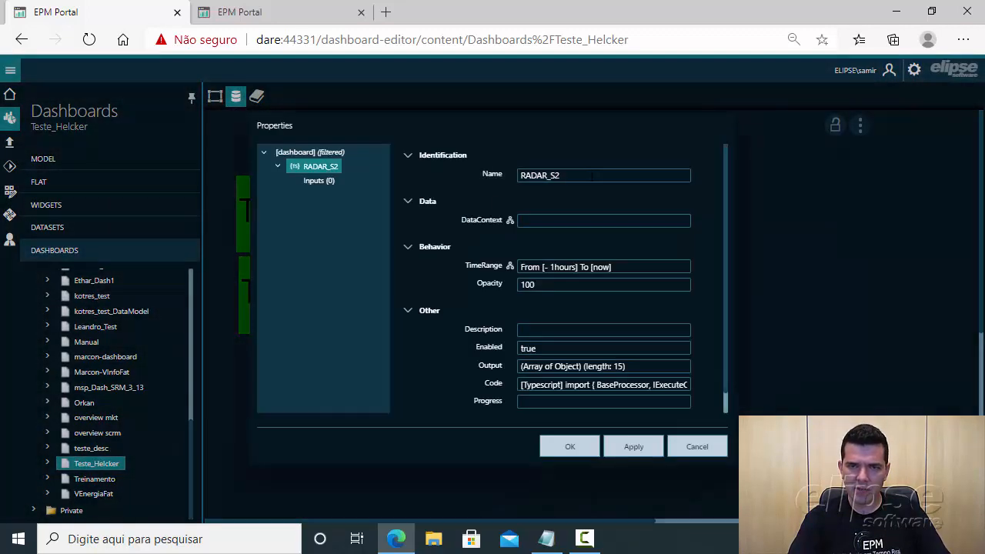
{"action": "left_click", "coordinate": [683, 384]}
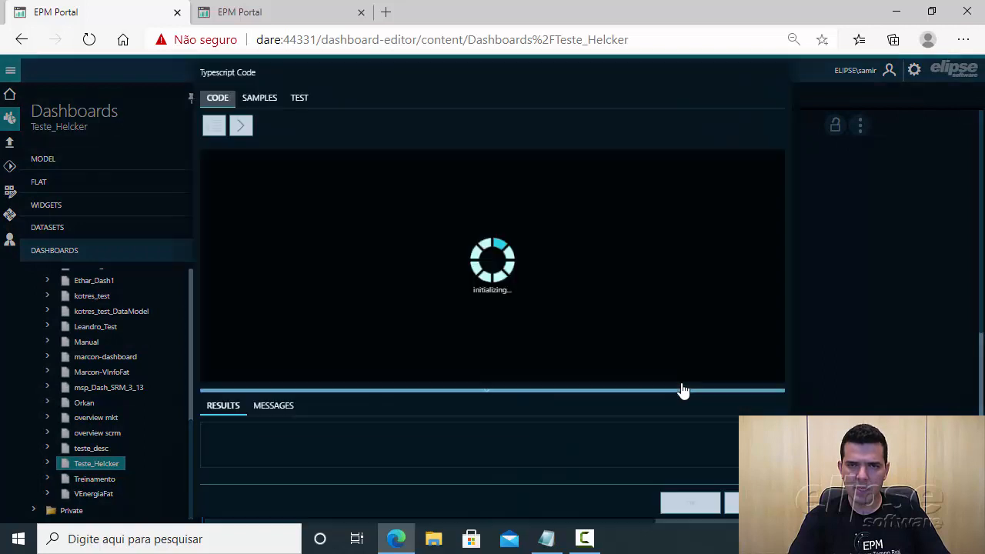
{"action": "scroll", "coordinate": [493, 265], "scroll_direction": "down", "scroll_amount": 2}
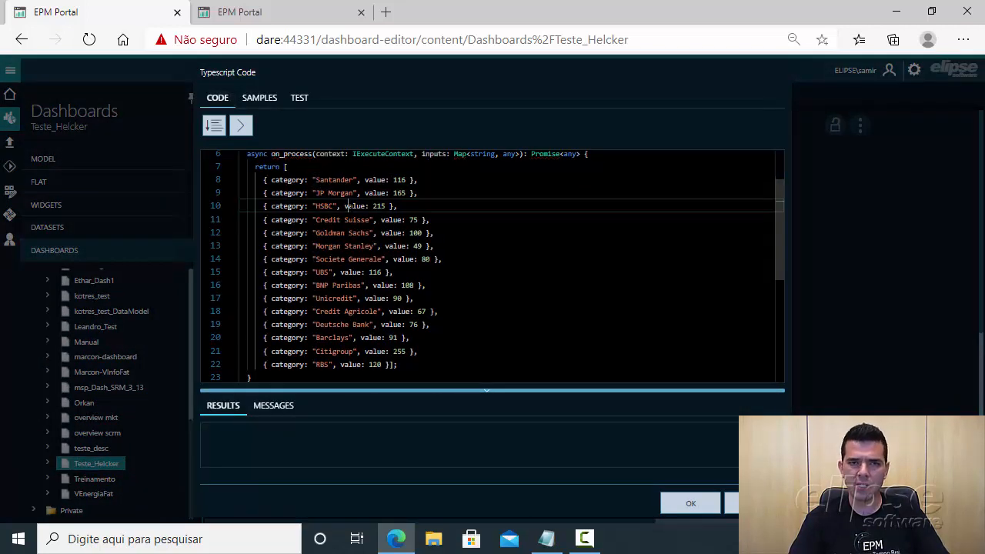
{"action": "left_click", "coordinate": [389, 206]}
{"action": "left_click", "coordinate": [691, 503]}
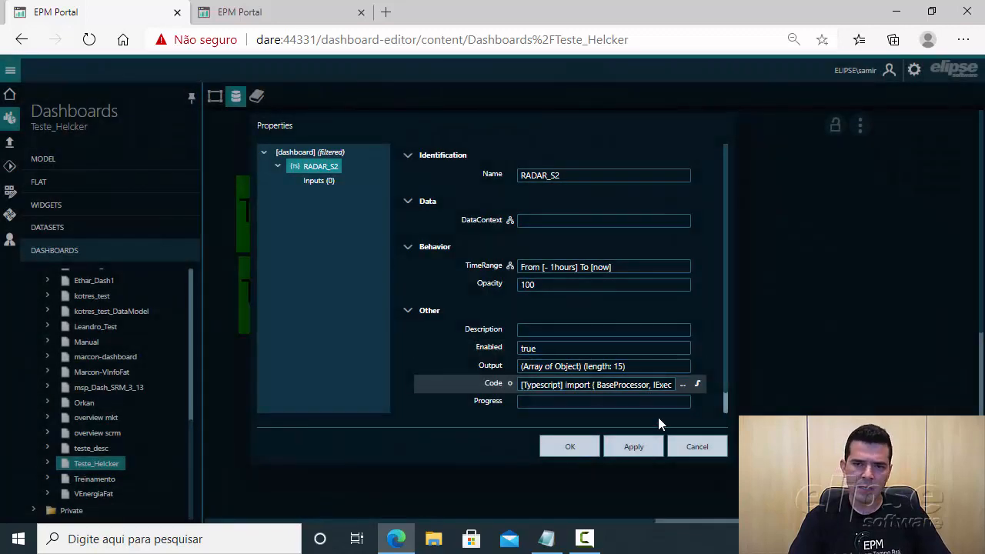
{"action": "left_click", "coordinate": [692, 448]}
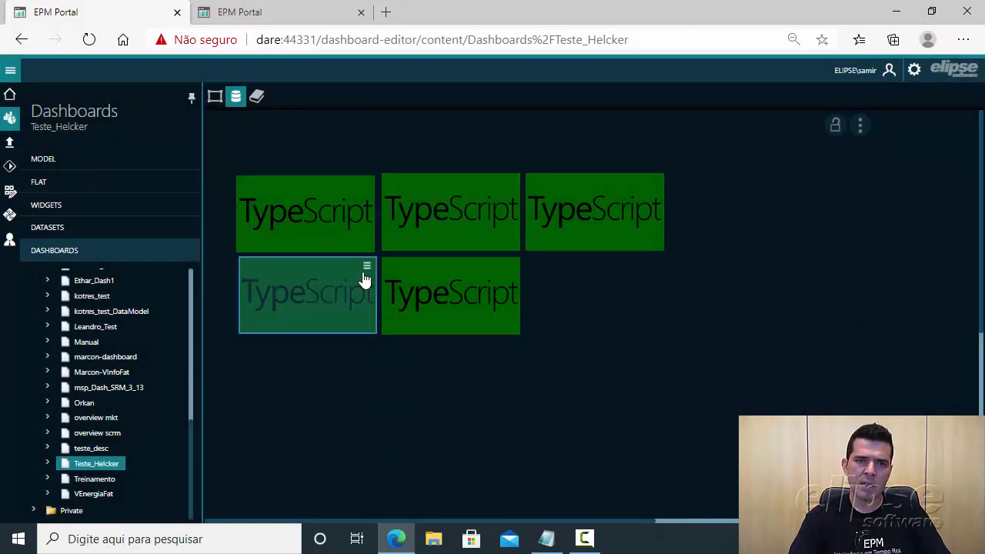
Step: Open the SCATTER processor's TypeScript code, examine its x and y pairs, and close the editor and properties without applying changes
{"action": "left_click", "coordinate": [367, 266]}
{"action": "left_click", "coordinate": [387, 286]}
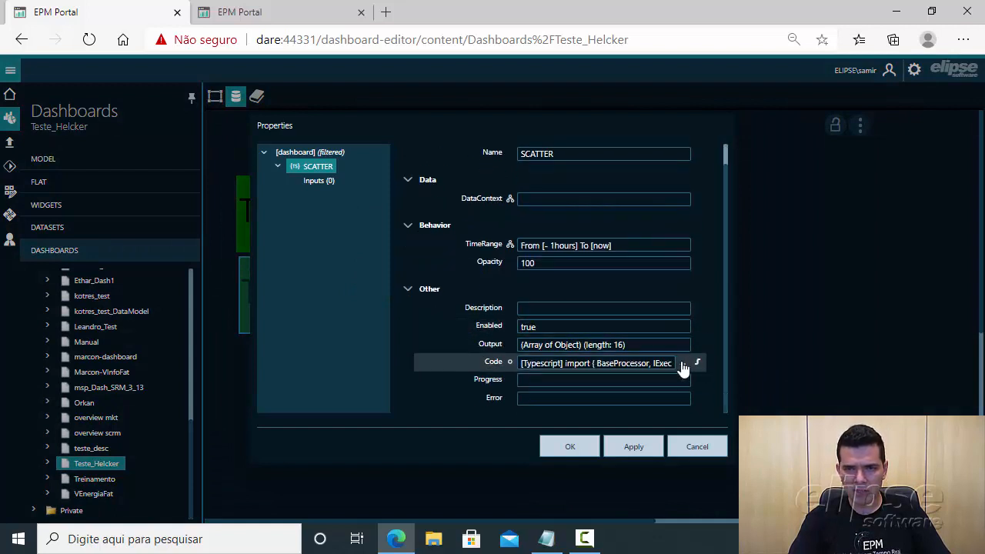
{"action": "left_click", "coordinate": [695, 366]}
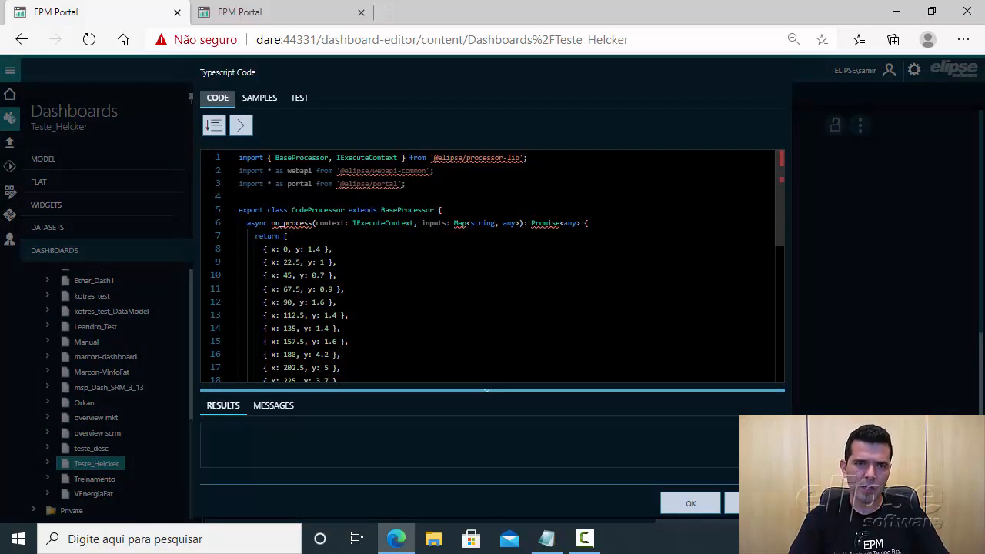
{"action": "left_click", "coordinate": [273, 262]}
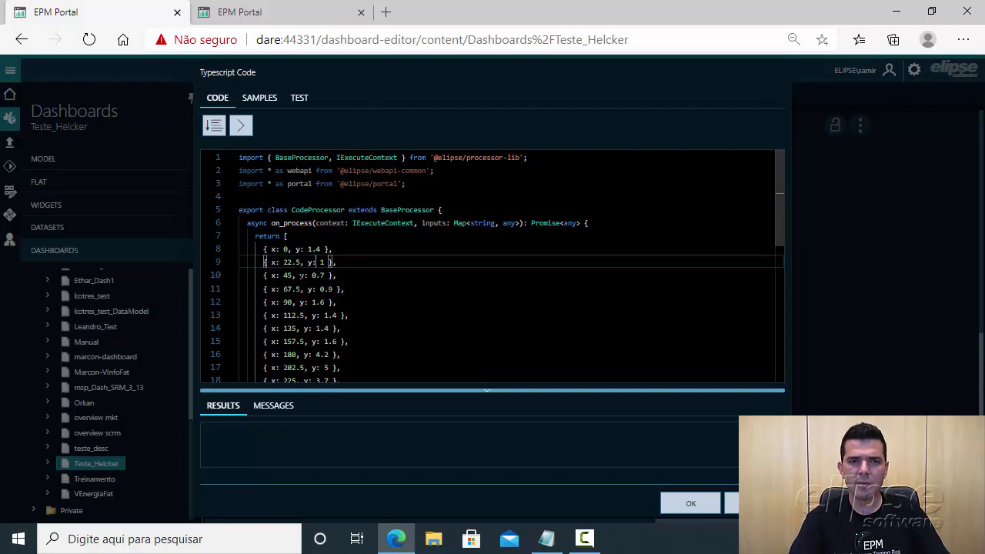
{"action": "left_click", "coordinate": [283, 275]}
{"action": "left_click_drag", "start_coordinate": [336, 275], "coordinate": [264, 262]}
{"action": "left_click", "coordinate": [352, 289]}
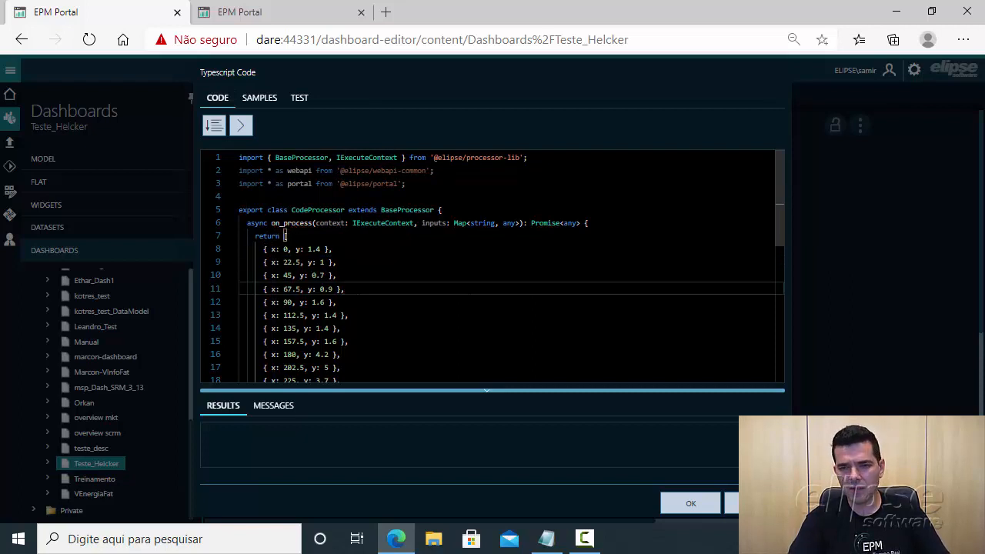
{"action": "left_click", "coordinate": [732, 512]}
{"action": "left_click", "coordinate": [699, 447]}
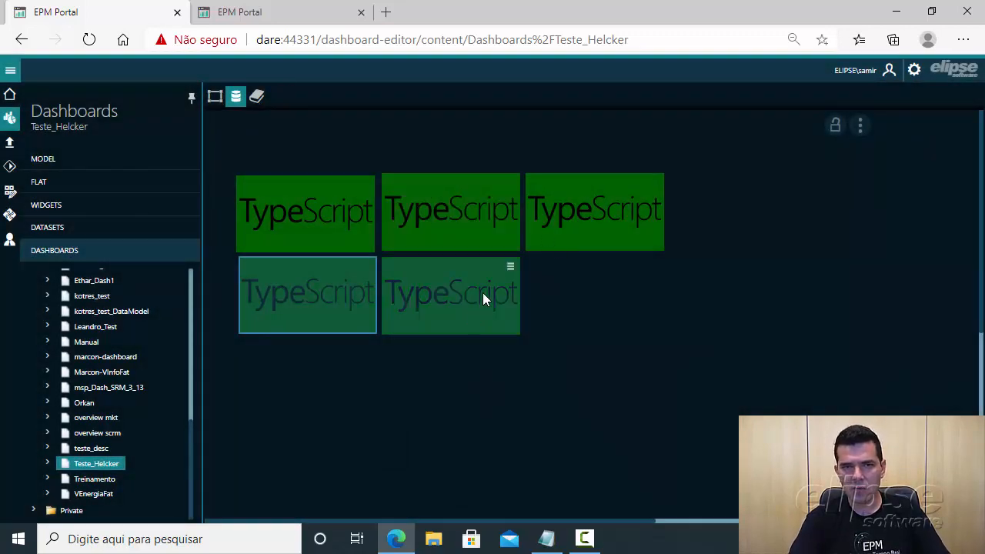
Step: Open the WIND_ROSE processor's TypeScript code, look over its data arrays, and close the editor and properties without applying changes
{"action": "left_click", "coordinate": [510, 270]}
{"action": "left_click", "coordinate": [531, 281]}
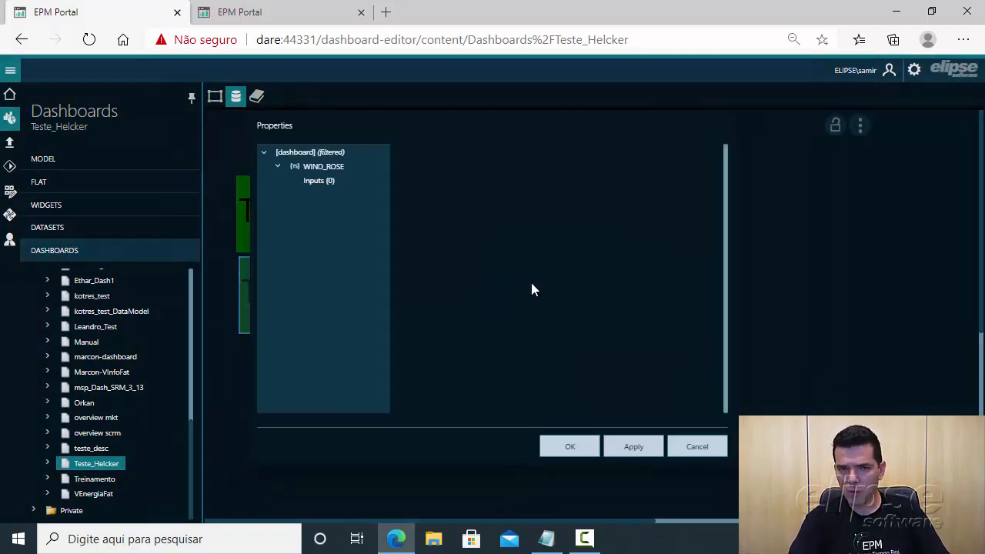
{"action": "mouse_move", "coordinate": [645, 387]}
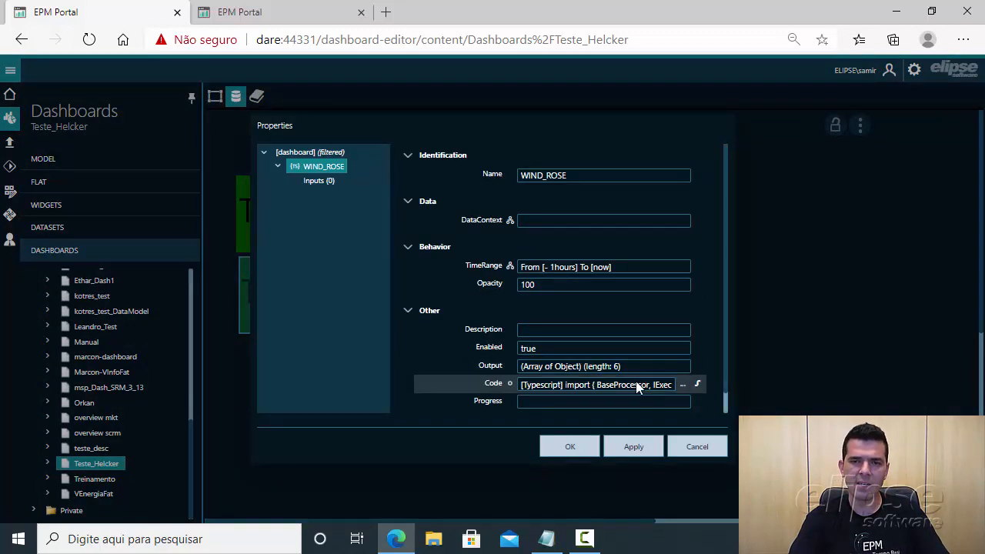
{"action": "left_click", "coordinate": [680, 385]}
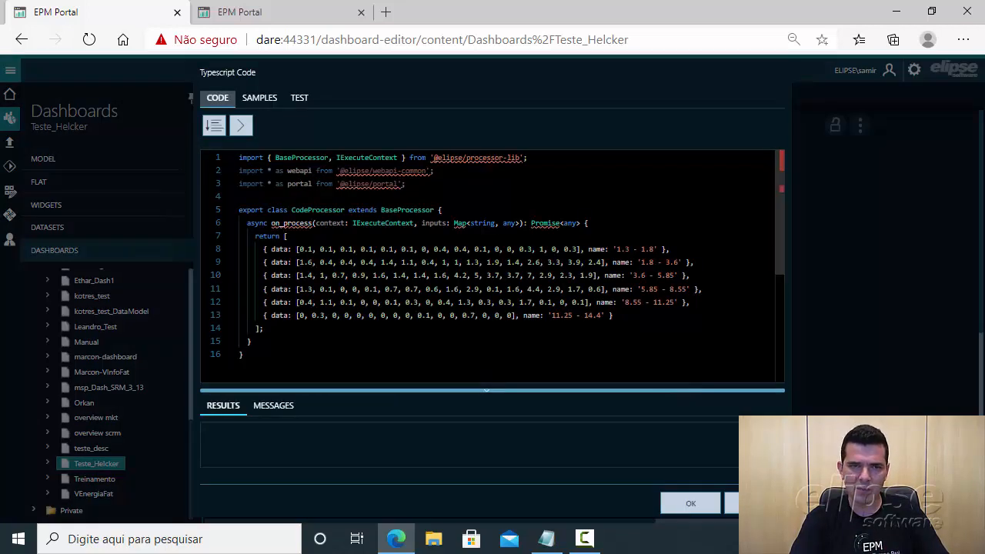
{"action": "left_click_drag", "start_coordinate": [267, 249], "coordinate": [270, 248]}
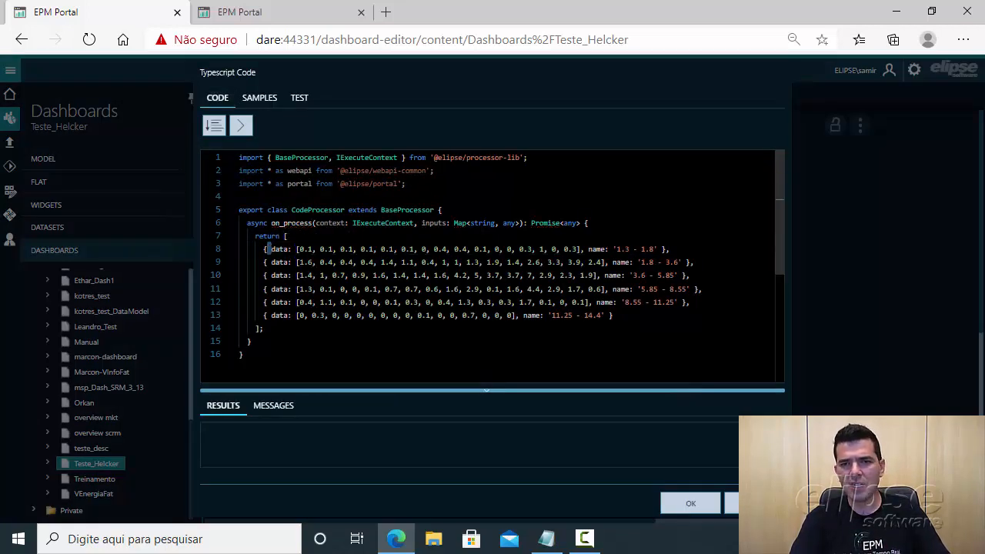
{"action": "left_click", "coordinate": [752, 503]}
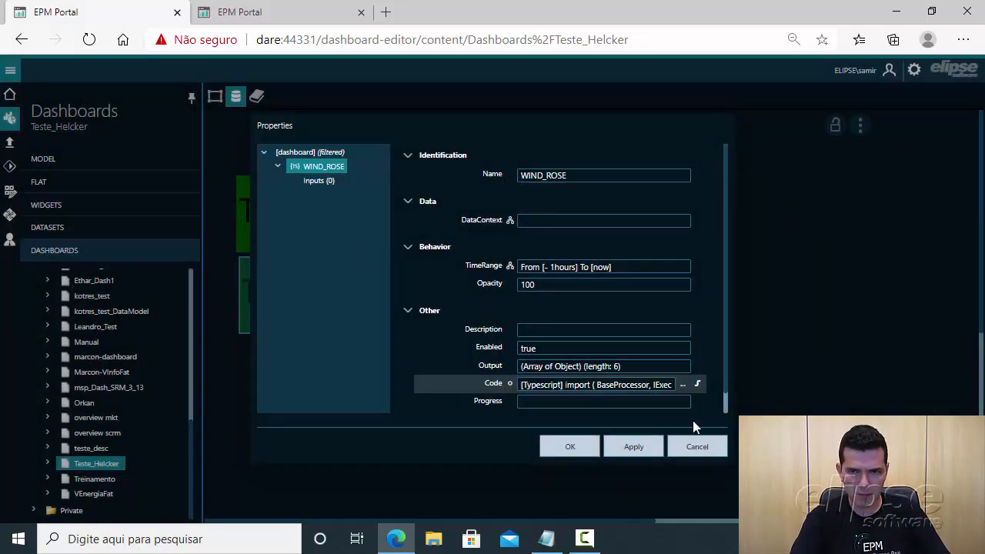
{"action": "left_click", "coordinate": [695, 449]}
Step: Return to the dashboard's widget layout and review the data paths and Compass Points setting in the Wind Rose chart's properties
{"action": "left_click", "coordinate": [215, 96]}
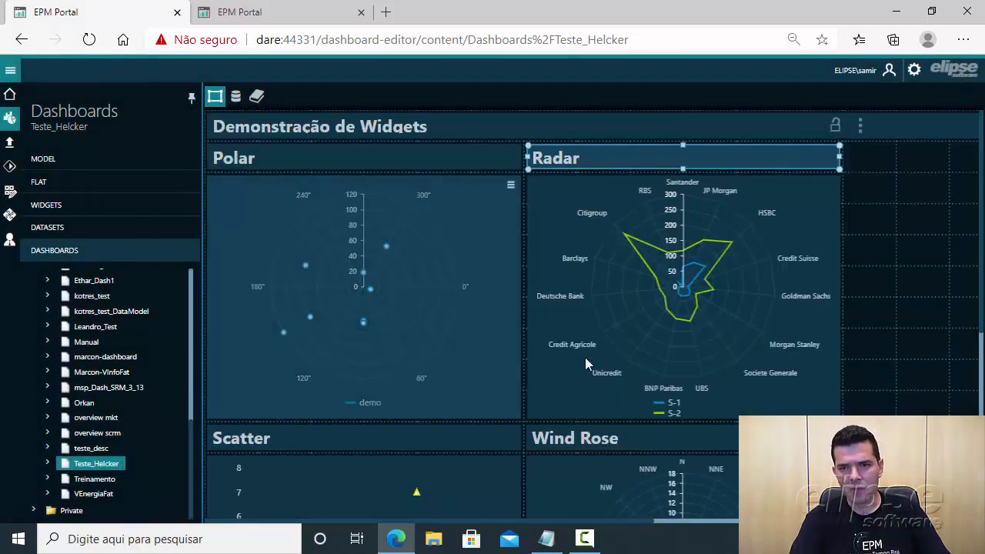
{"action": "scroll", "coordinate": [935, 290], "scroll_direction": "down", "scroll_amount": 4}
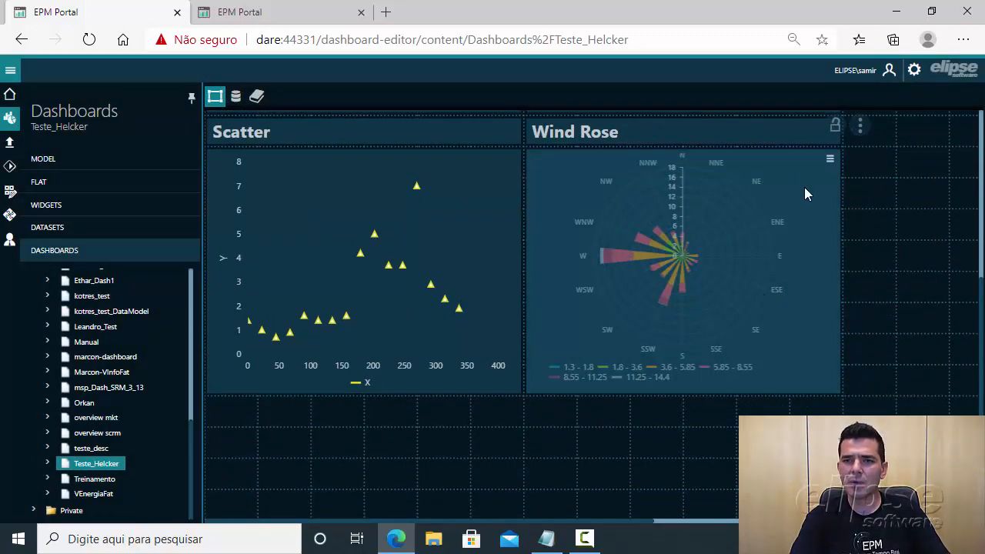
{"action": "left_click", "coordinate": [830, 164]}
{"action": "left_click", "coordinate": [822, 178]}
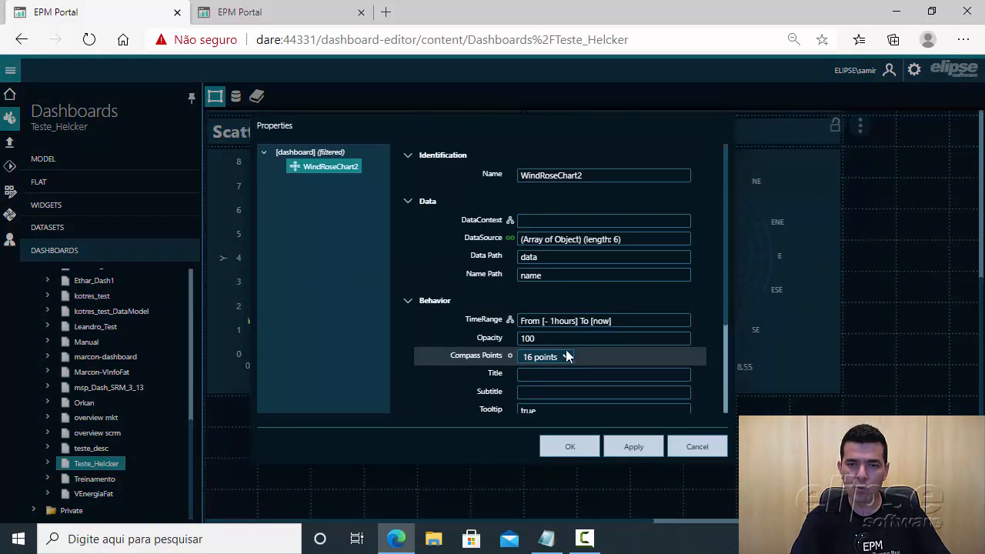
{"action": "left_click", "coordinate": [565, 448]}
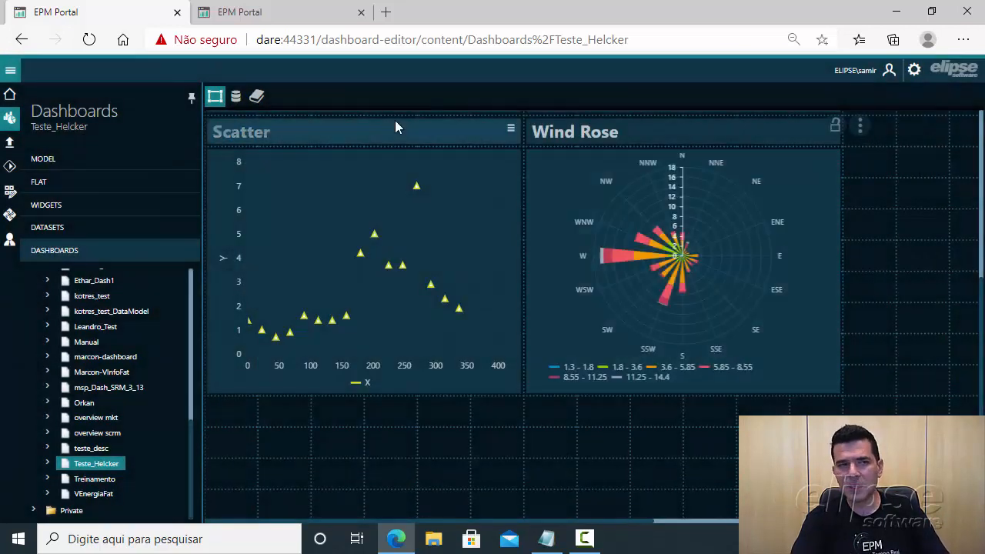
Step: Go back to the dashboard's processors, reopen the WIND_ROSE TypeScript code and examine the first series' data array within the returned list
{"action": "left_click", "coordinate": [236, 98]}
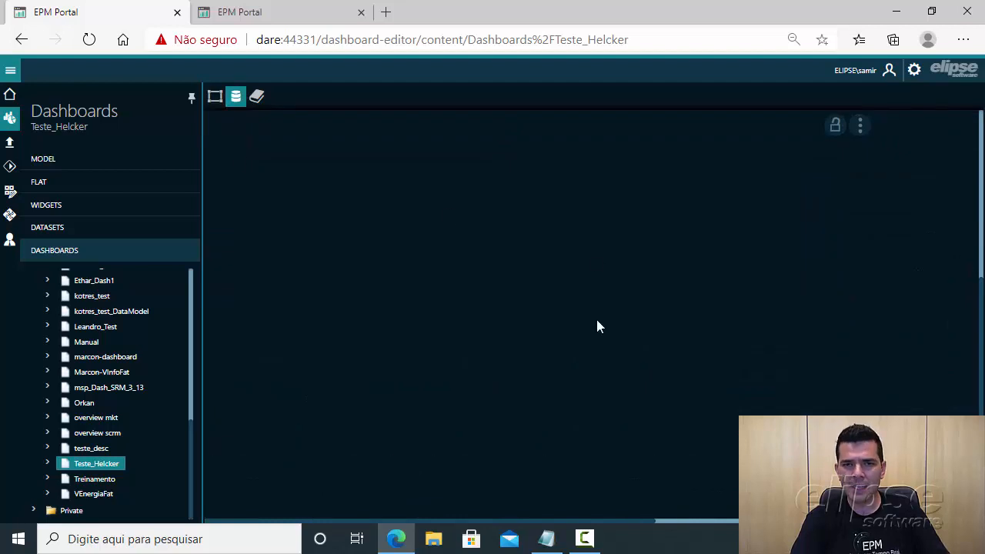
{"action": "left_click", "coordinate": [511, 145]}
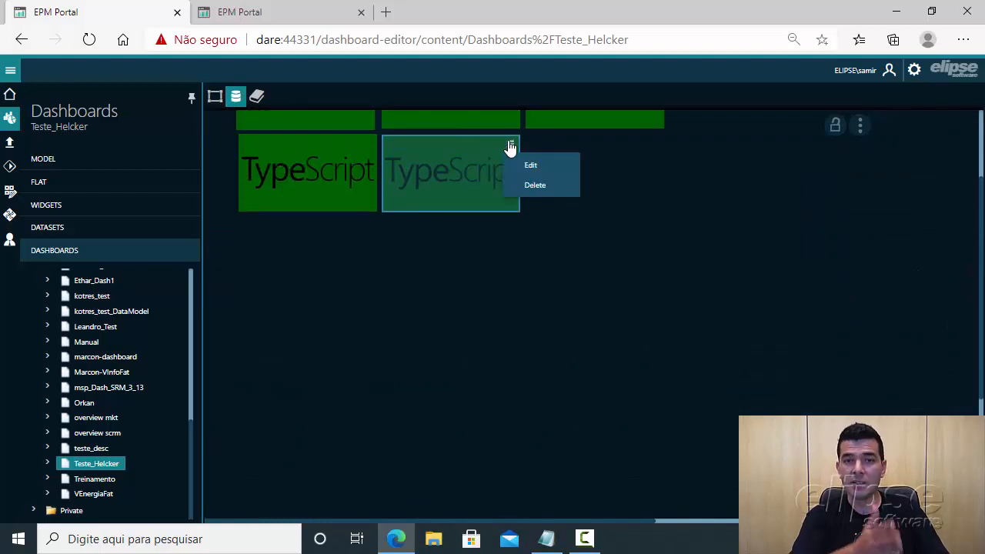
{"action": "left_click", "coordinate": [532, 167]}
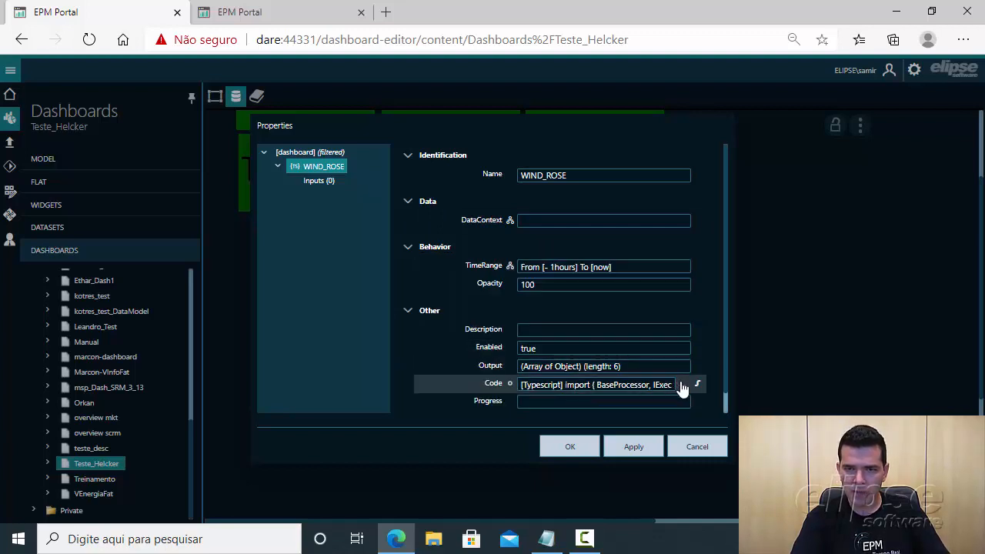
{"action": "left_click", "coordinate": [683, 385]}
{"action": "left_click_drag", "start_coordinate": [271, 249], "coordinate": [413, 250]}
{"action": "left_click", "coordinate": [414, 249]}
{"action": "left_click_drag", "start_coordinate": [297, 249], "coordinate": [578, 250]}
{"action": "left_click", "coordinate": [289, 238]}
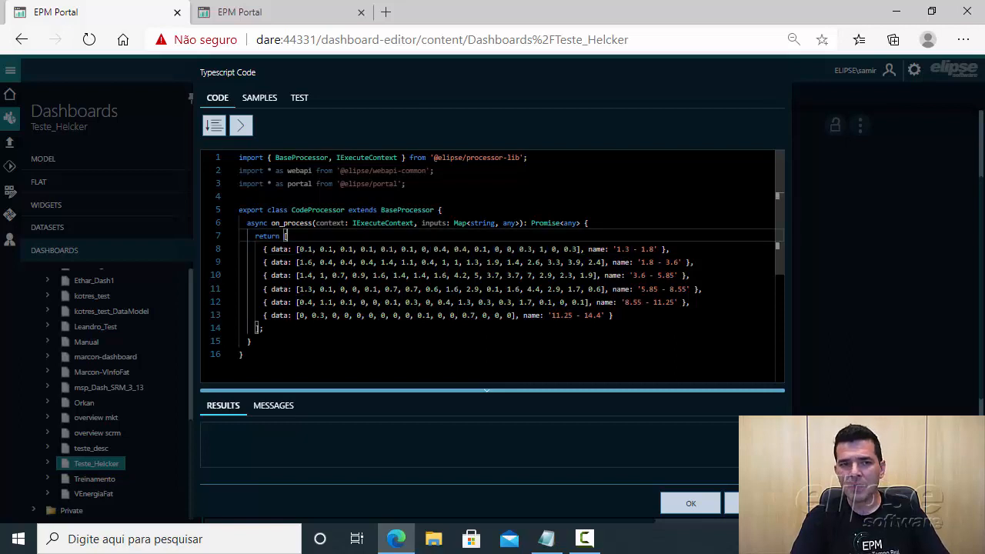
Step: Examine individual values in the first series' data array of the WIND_ROSE code and compare them with the second series
{"action": "left_click_drag", "start_coordinate": [299, 250], "coordinate": [354, 249]}
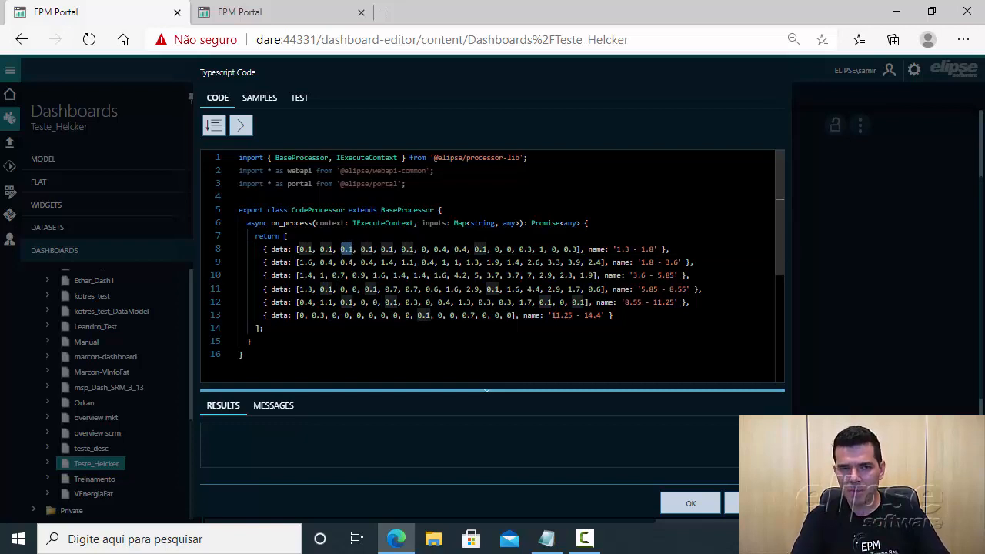
{"action": "left_click_drag", "start_coordinate": [298, 249], "coordinate": [304, 249]}
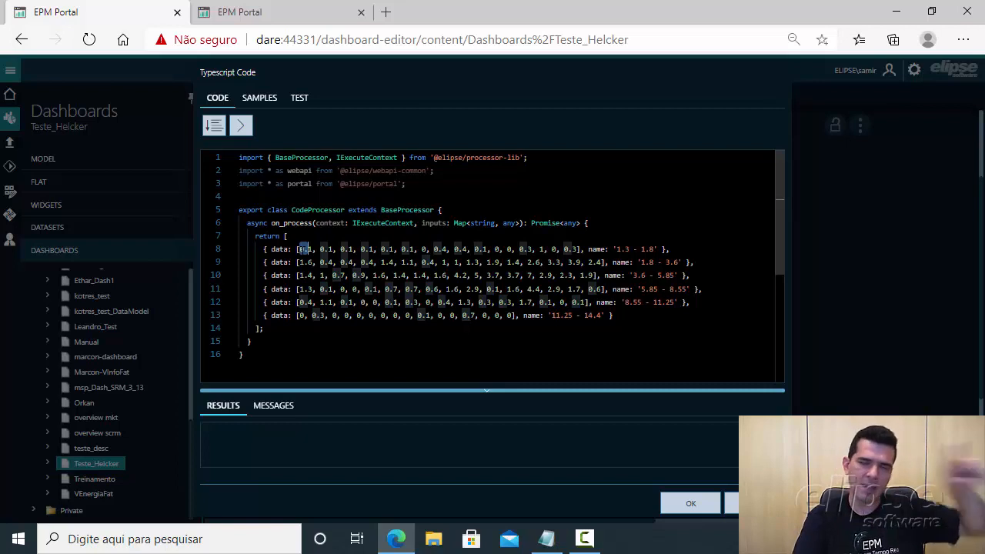
{"action": "left_click", "coordinate": [299, 261]}
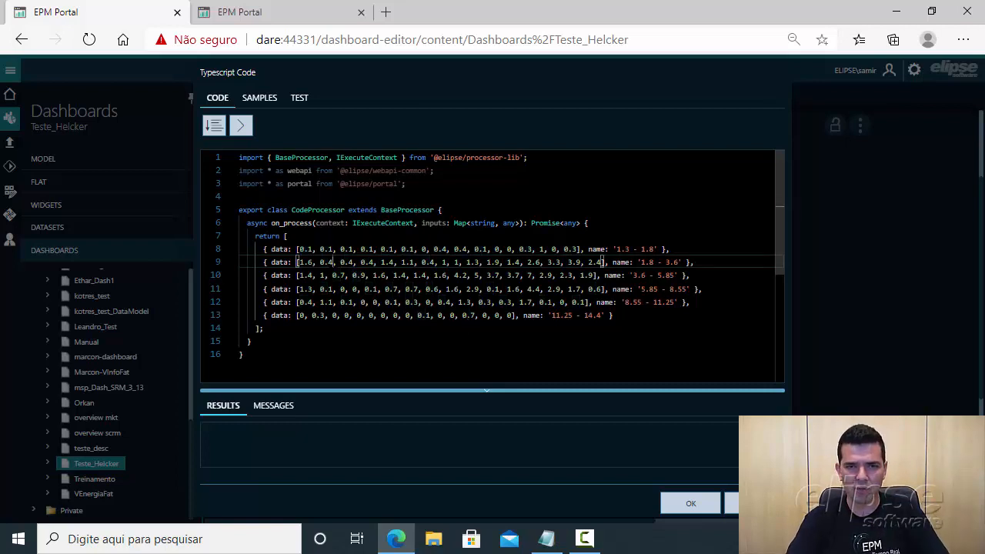
{"action": "left_click", "coordinate": [551, 248]}
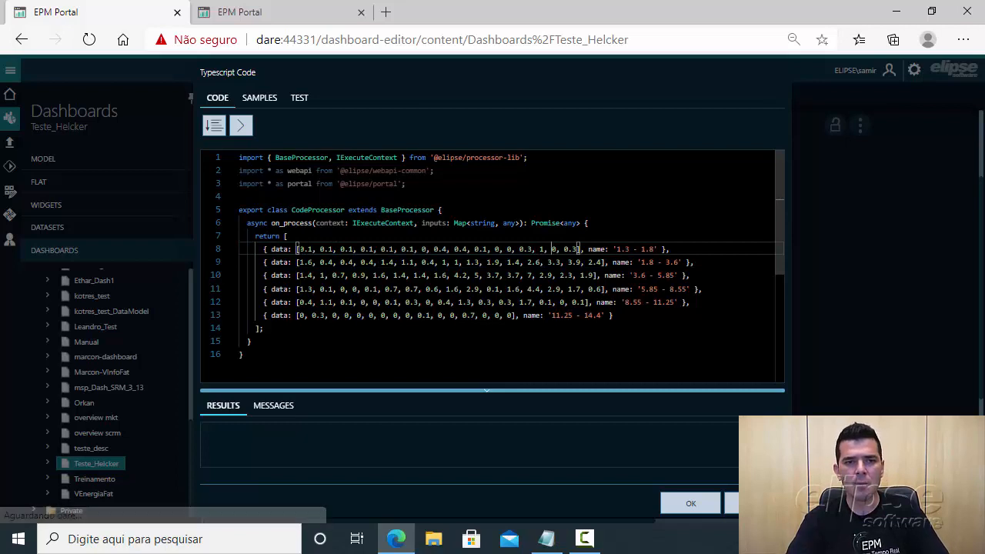
{"action": "left_click_drag", "start_coordinate": [298, 249], "coordinate": [308, 249]}
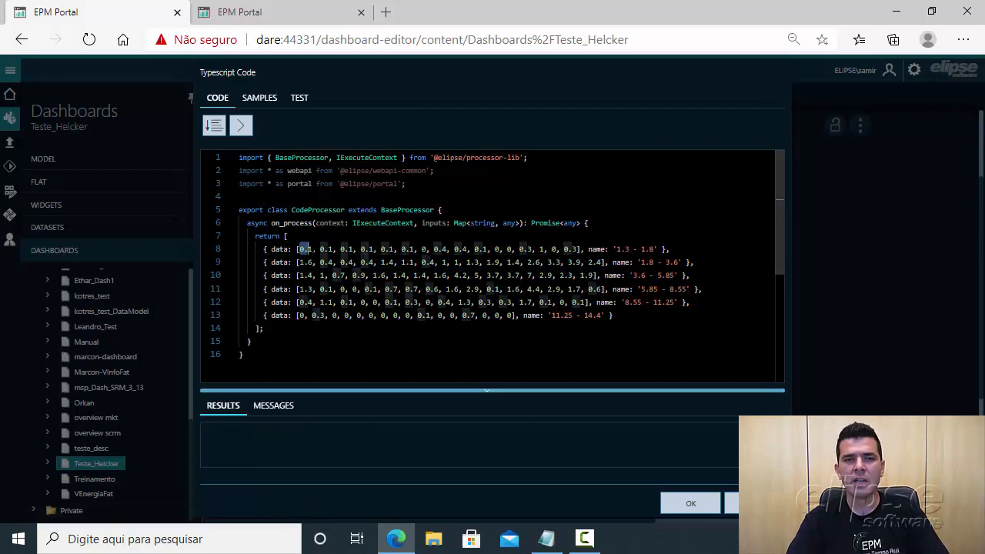
{"action": "left_click", "coordinate": [299, 249]}
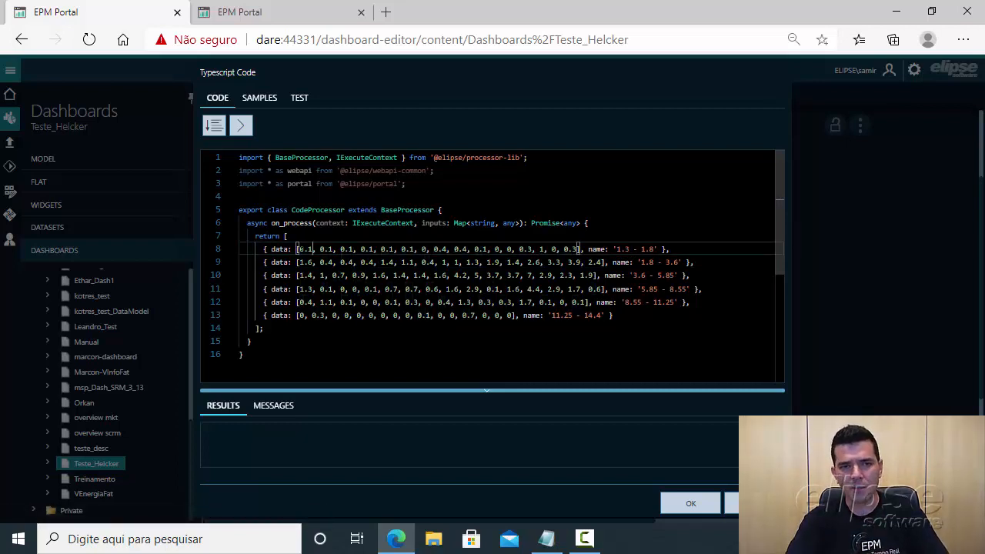
{"action": "left_click_drag", "start_coordinate": [299, 248], "coordinate": [308, 249]}
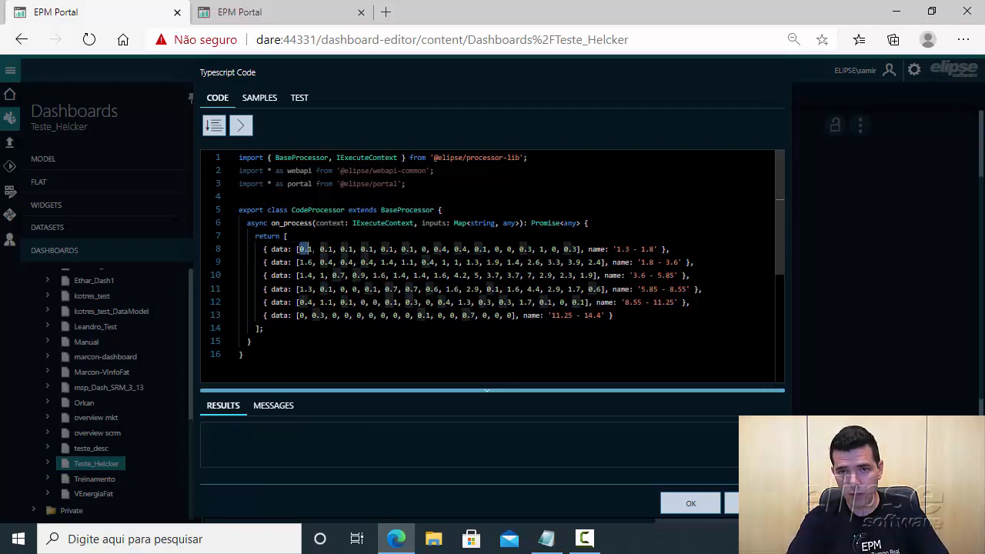
Step: Examine the first series' name range and the full list of returned series objects, and close the code editor and properties
{"action": "left_click_drag", "start_coordinate": [613, 248], "coordinate": [658, 249]}
{"action": "left_click", "coordinate": [267, 249]}
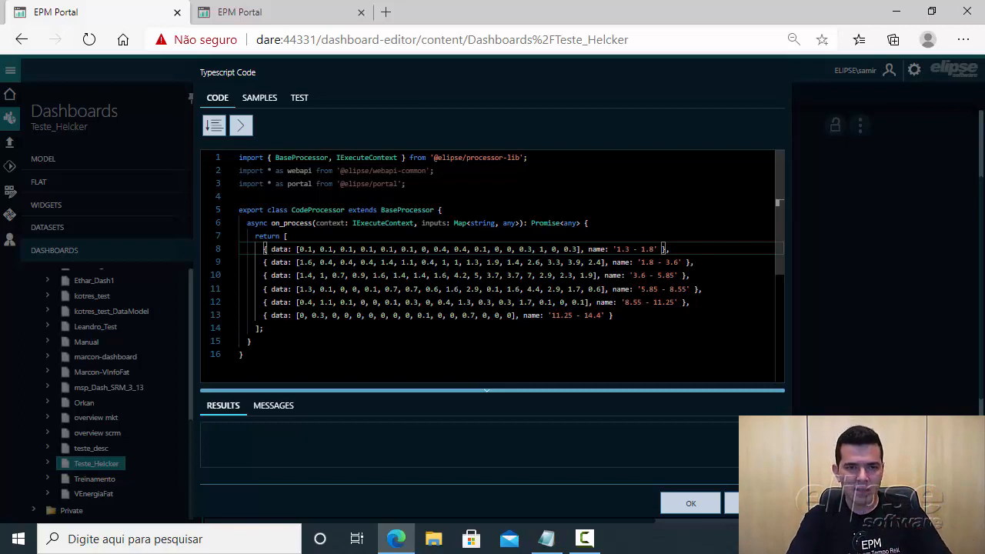
{"action": "left_click_drag", "start_coordinate": [266, 249], "coordinate": [303, 315]}
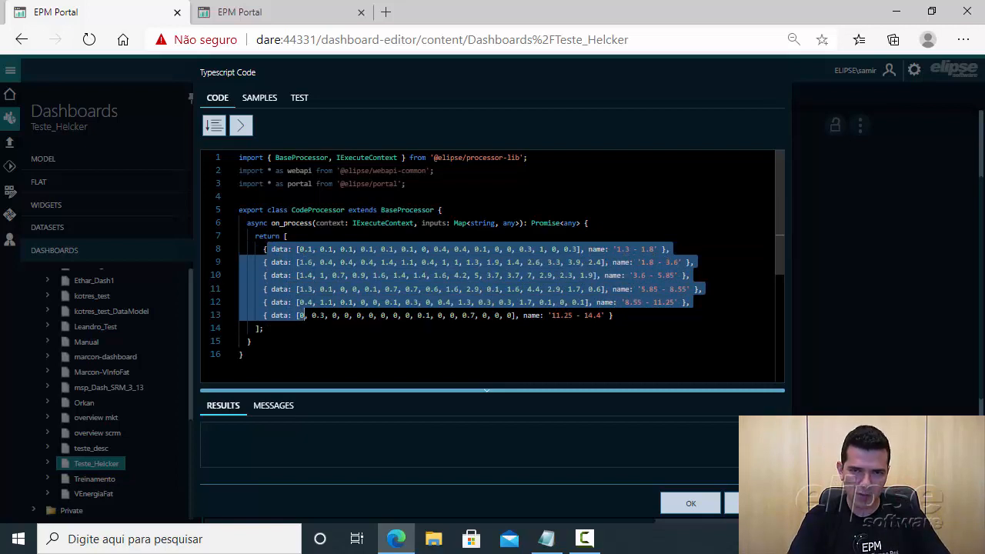
{"action": "left_click_drag", "start_coordinate": [612, 316], "coordinate": [245, 249]}
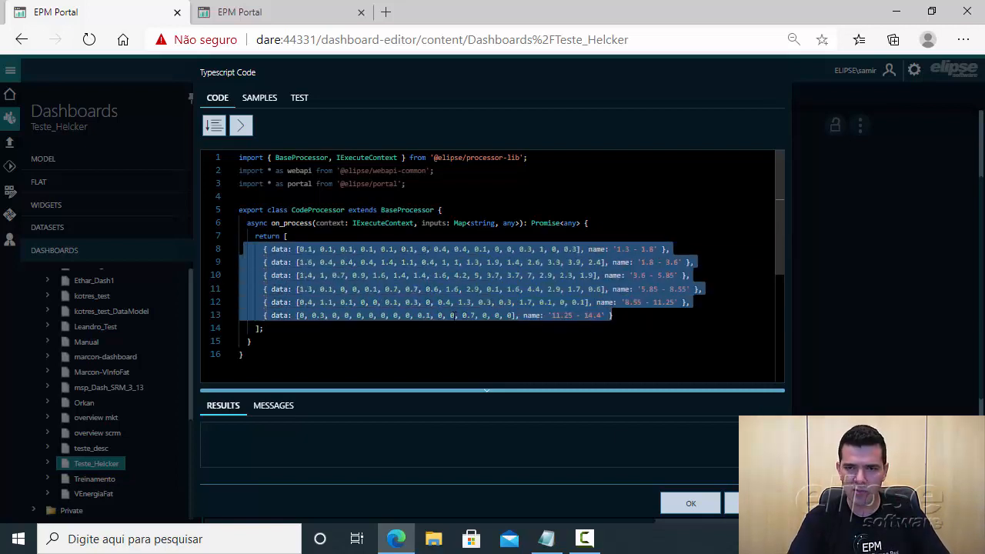
{"action": "left_click", "coordinate": [713, 508]}
{"action": "left_click", "coordinate": [697, 448]}
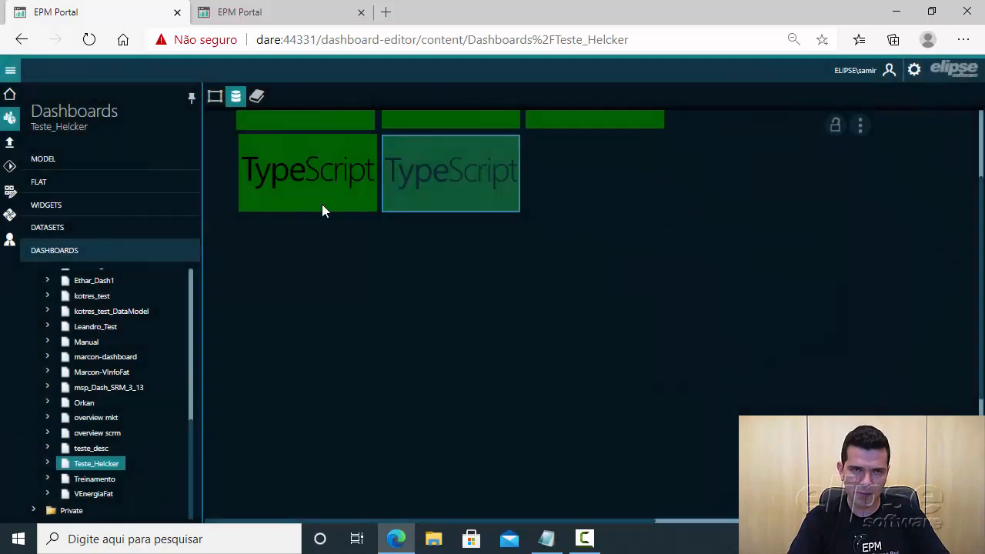
Step: Return to the widget layout, lock the dashboard for viewing and inspect the west bar of the Wind Rose chart
{"action": "left_click", "coordinate": [215, 96]}
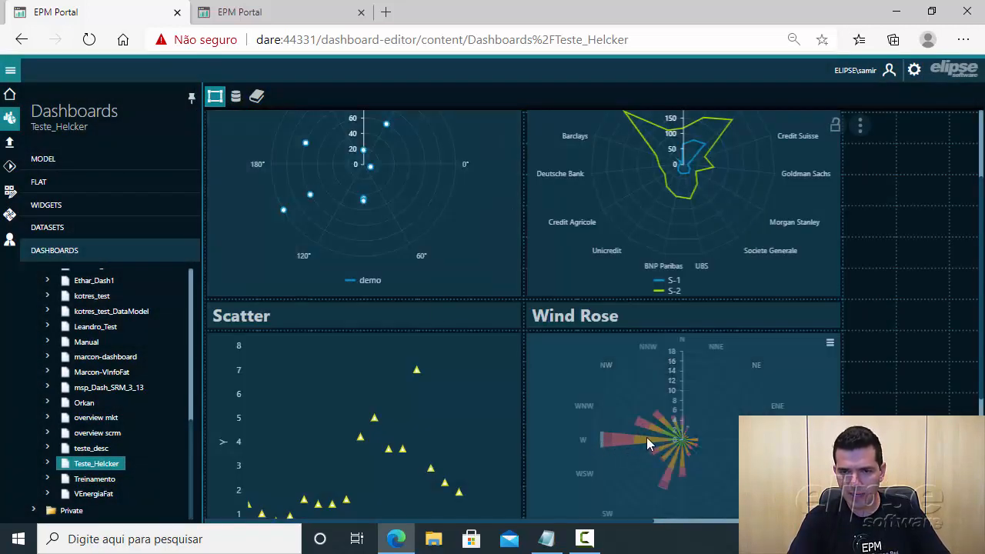
{"action": "scroll", "coordinate": [830, 157], "scroll_direction": "down", "scroll_amount": 1}
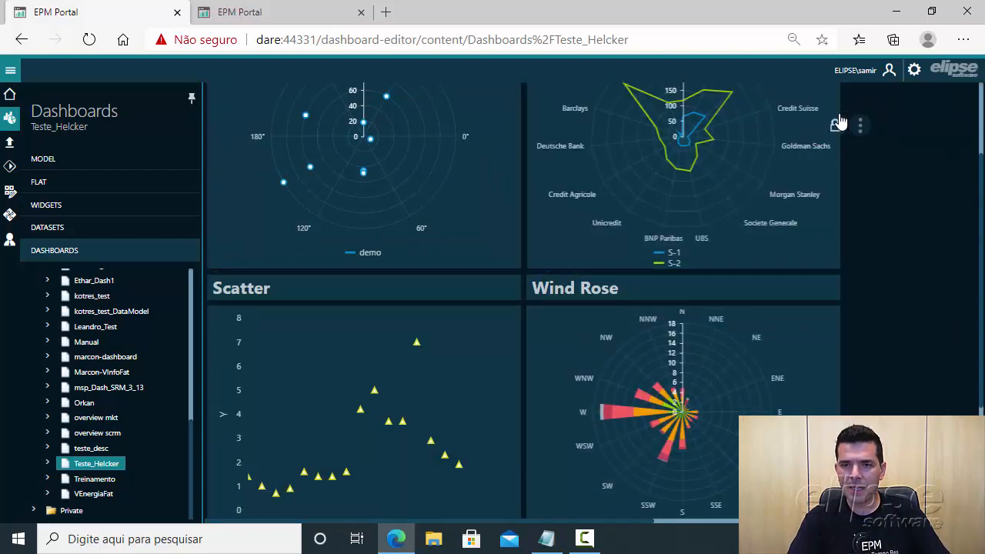
{"action": "mouse_move", "coordinate": [612, 410]}
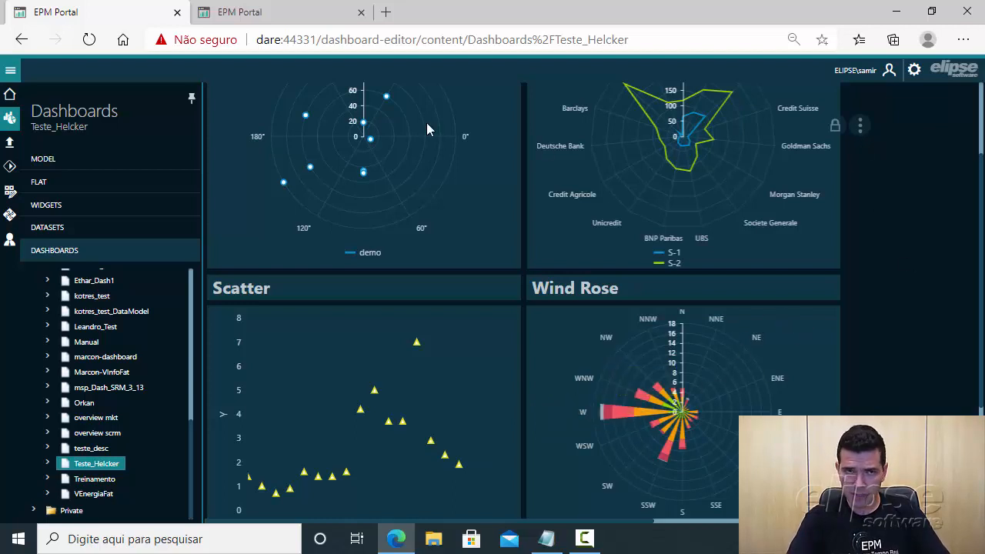
Step: Unlock the dashboard, reopen the WIND_ROSE TypeScript code from the datasets and relate the first series' data to its name '1.3 - 1.8'
{"action": "left_click", "coordinate": [837, 126]}
{"action": "left_click", "coordinate": [236, 96]}
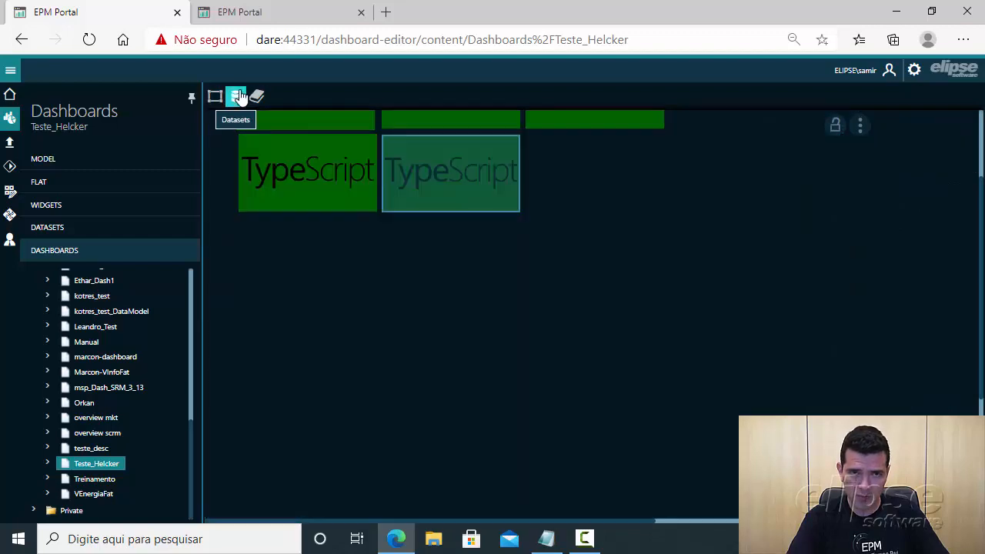
{"action": "left_click", "coordinate": [511, 146]}
{"action": "left_click", "coordinate": [526, 161]}
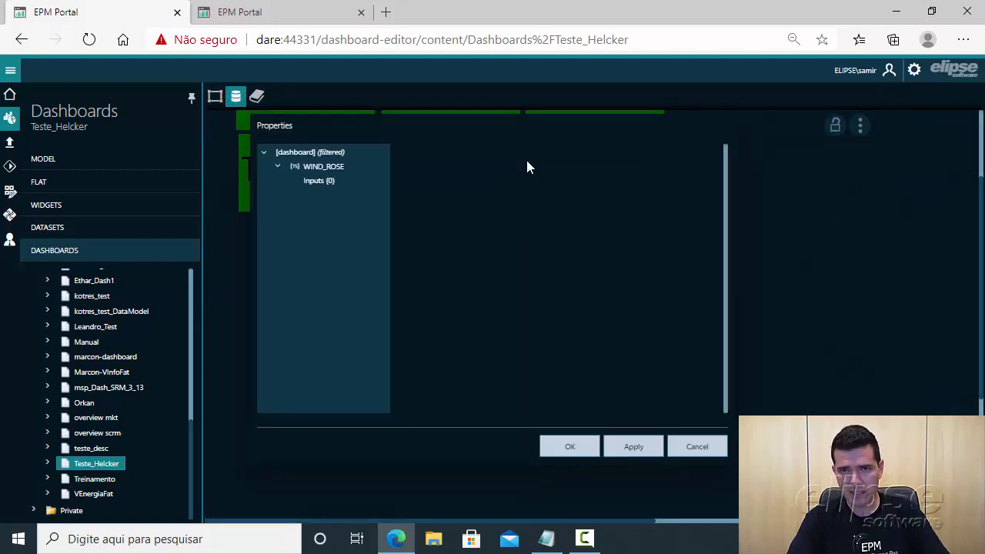
{"action": "left_click", "coordinate": [684, 385]}
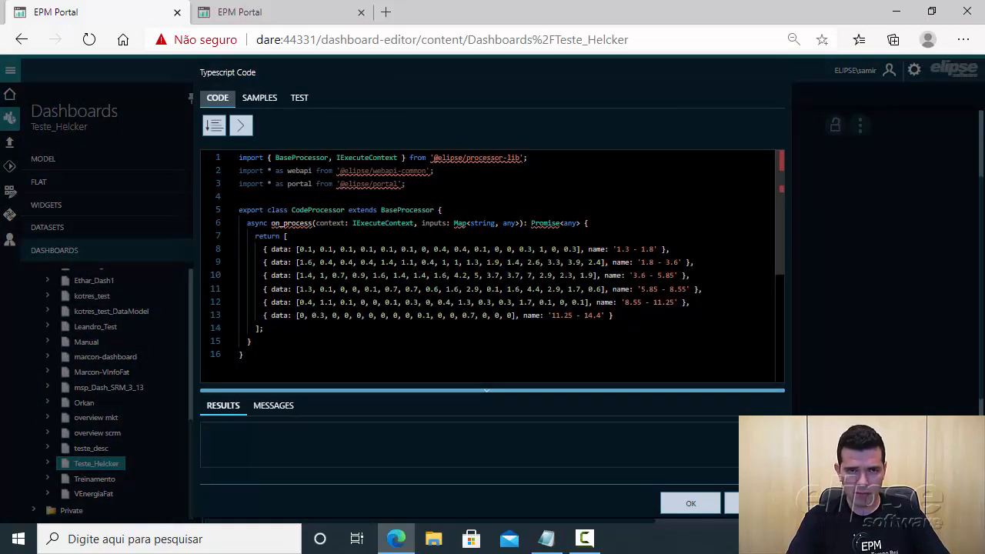
{"action": "left_click_drag", "start_coordinate": [298, 248], "coordinate": [348, 249]}
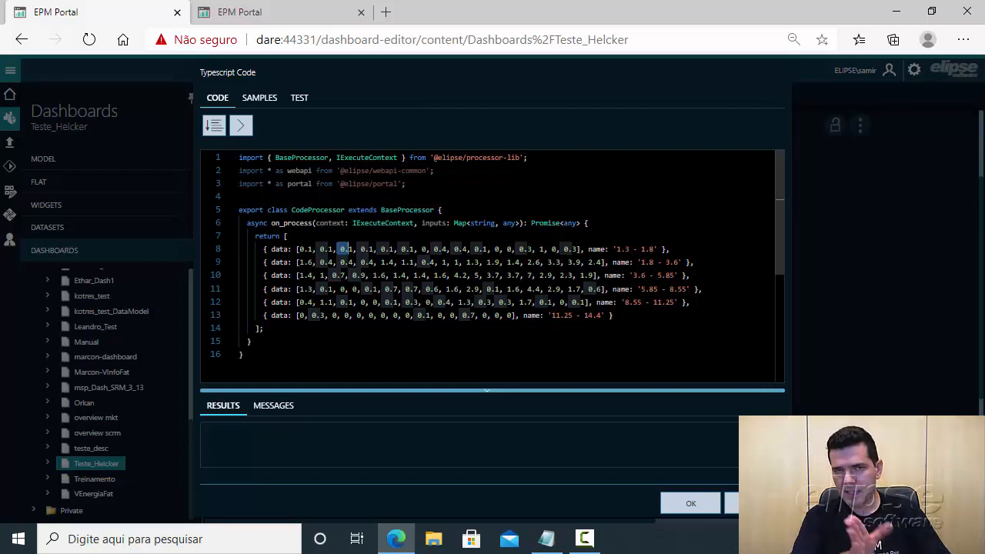
{"action": "left_click_drag", "start_coordinate": [300, 249], "coordinate": [658, 249]}
{"action": "left_click", "coordinate": [671, 248]}
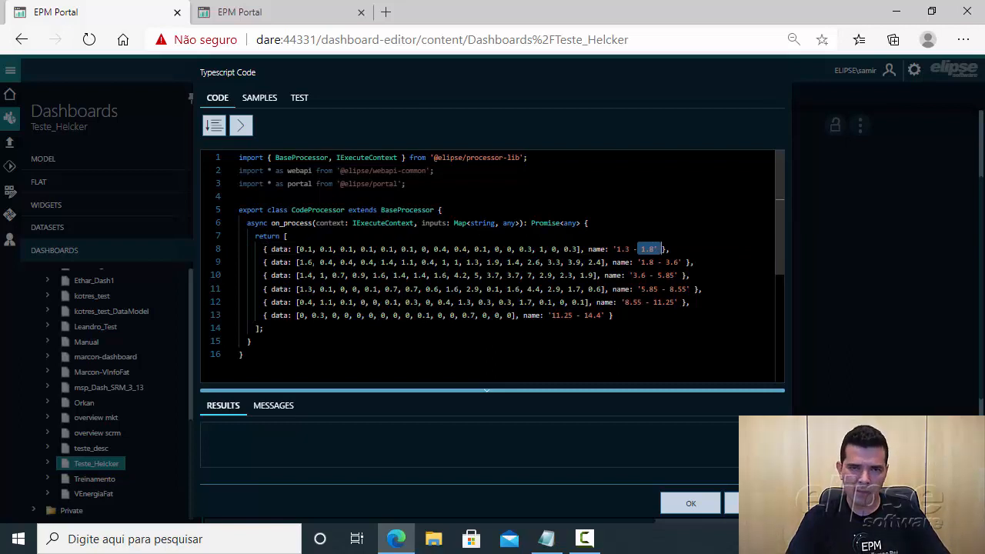
Step: Examine how the second series' data values relate to its name range '1.8 - 3.6'
{"action": "left_click", "coordinate": [298, 262]}
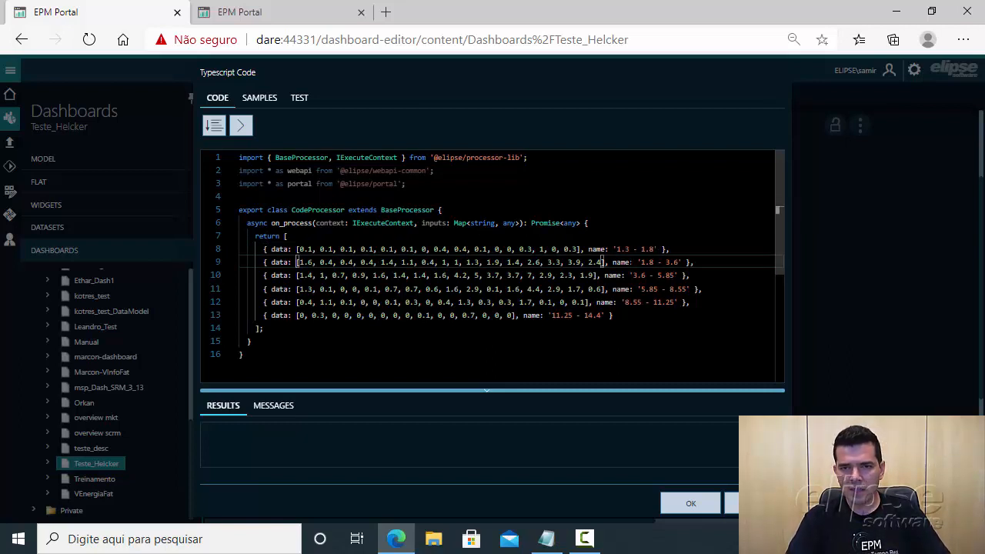
{"action": "left_click_drag", "start_coordinate": [638, 262], "coordinate": [693, 263]}
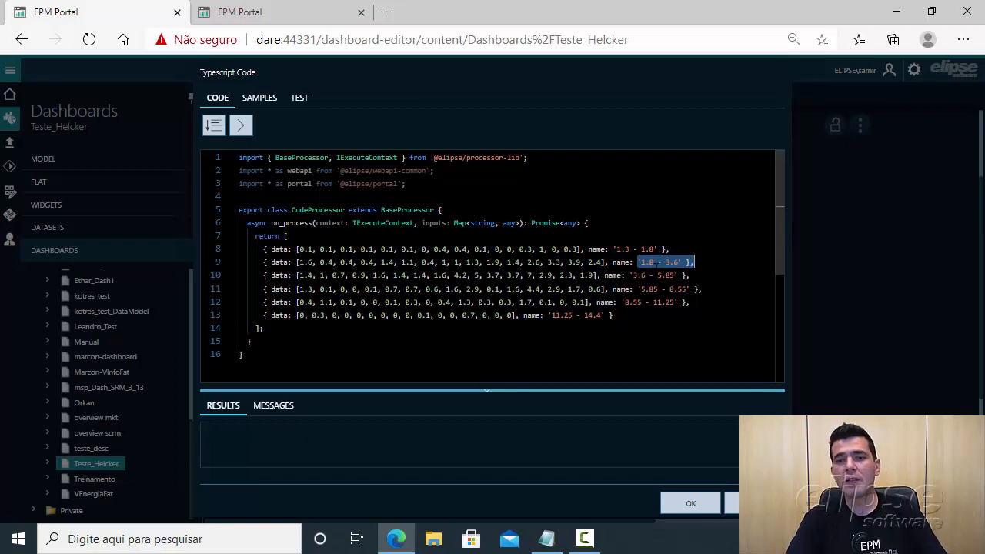
{"action": "left_click_drag", "start_coordinate": [297, 262], "coordinate": [357, 263]}
{"action": "left_click_drag", "start_coordinate": [640, 263], "coordinate": [674, 262]}
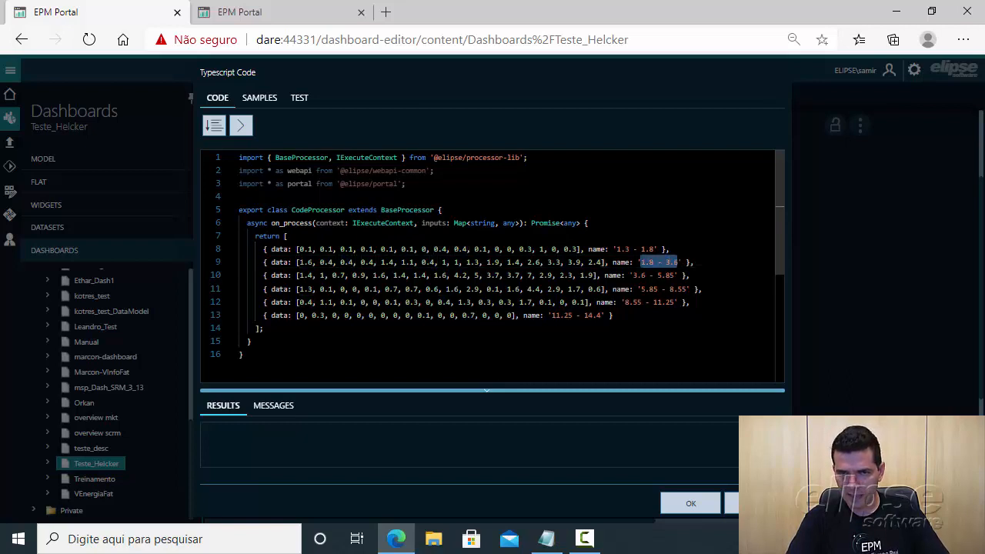
{"action": "left_click", "coordinate": [306, 262]}
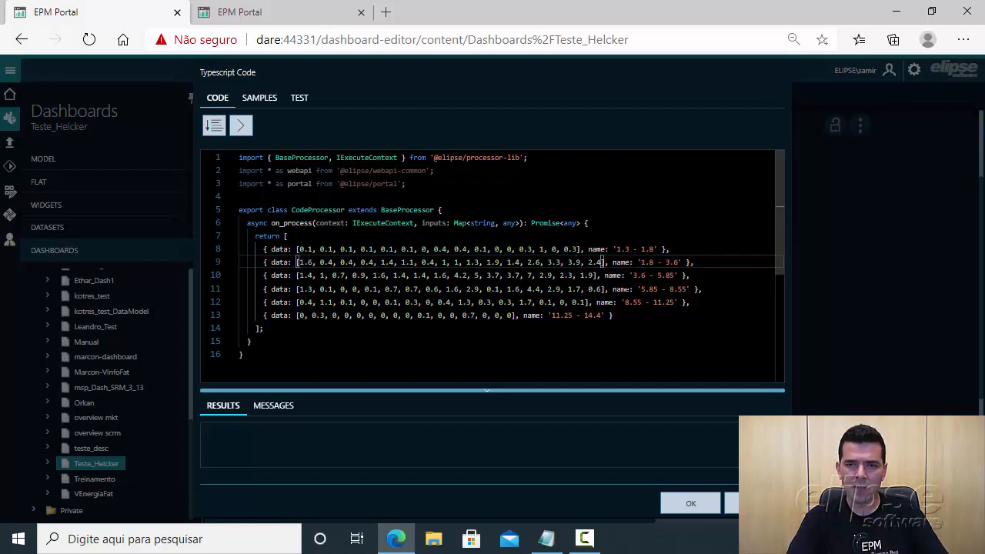
Step: Review the remaining series' name ranges through '11.25 - 14.4', and close the code editor and properties with OK
{"action": "left_click", "coordinate": [633, 276]}
{"action": "left_click", "coordinate": [621, 302]}
{"action": "left_click_drag", "start_coordinate": [551, 315], "coordinate": [602, 316]}
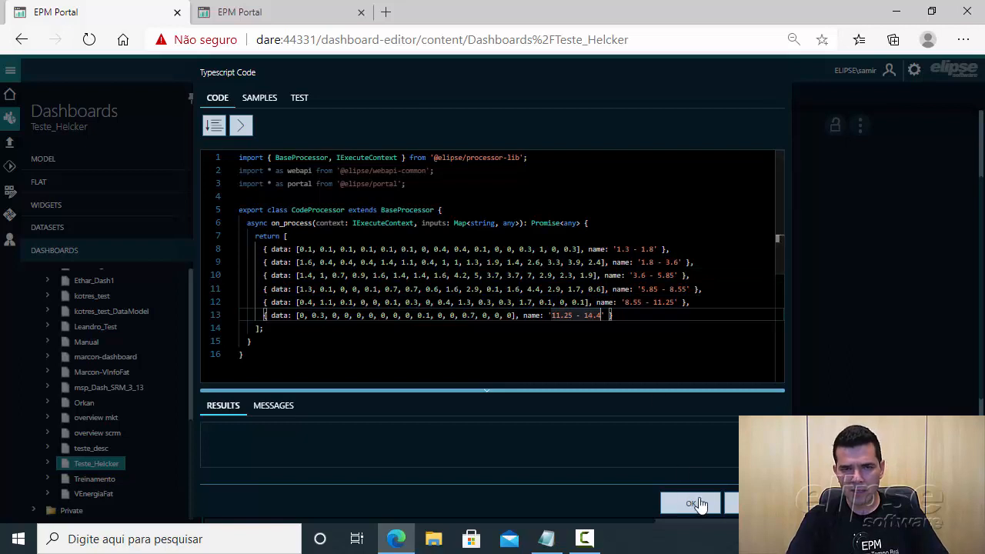
{"action": "left_click", "coordinate": [372, 316]}
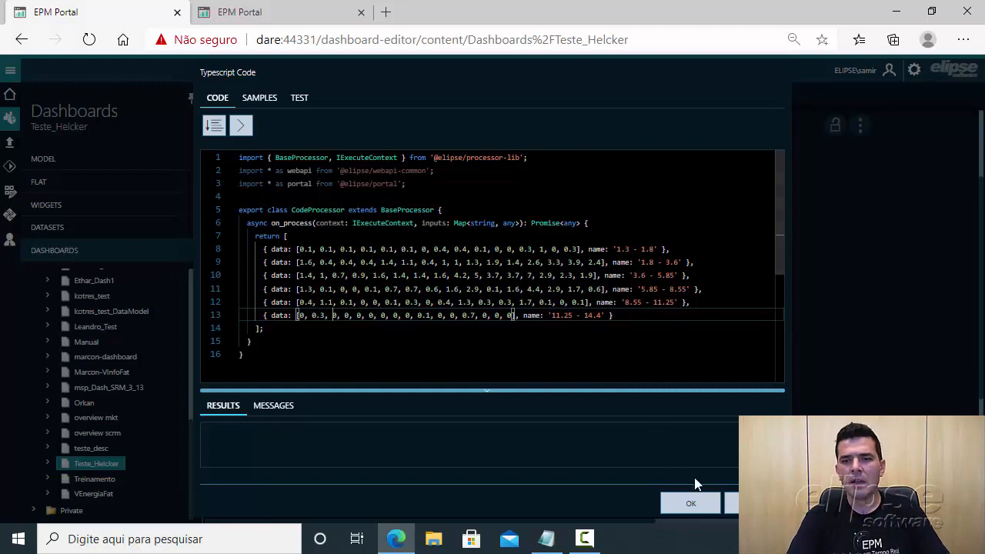
{"action": "left_click", "coordinate": [690, 504]}
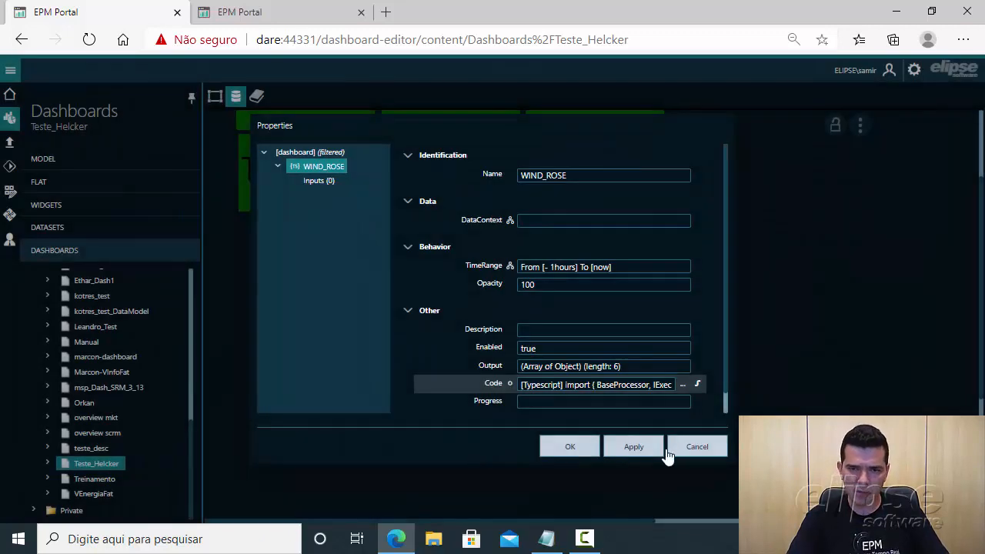
{"action": "left_click", "coordinate": [571, 448]}
Step: Go back to the widget layout, lock the dashboard and inspect the Wind Rose segments' direction and range values in their tooltips
{"action": "left_click", "coordinate": [216, 96]}
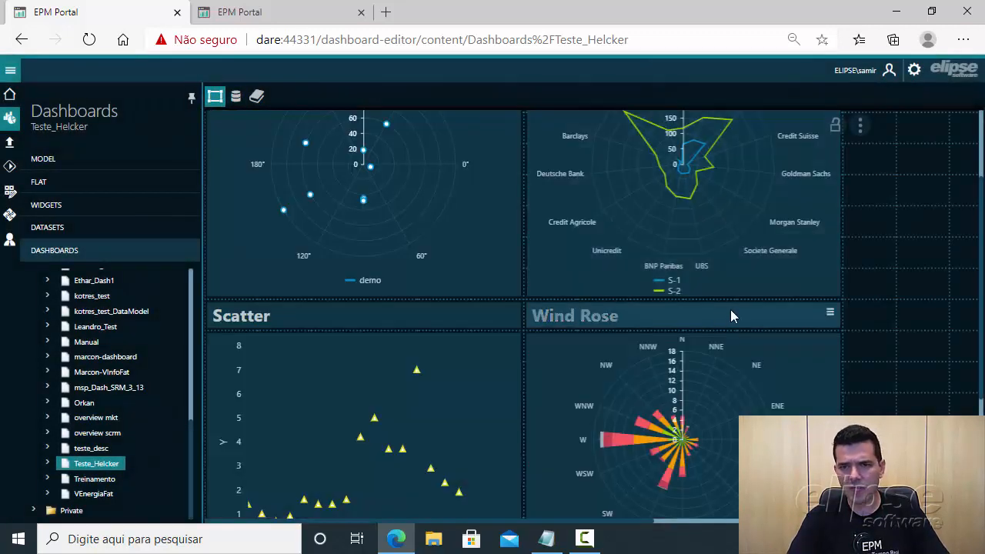
{"action": "scroll", "coordinate": [905, 351], "scroll_direction": "down", "scroll_amount": 3}
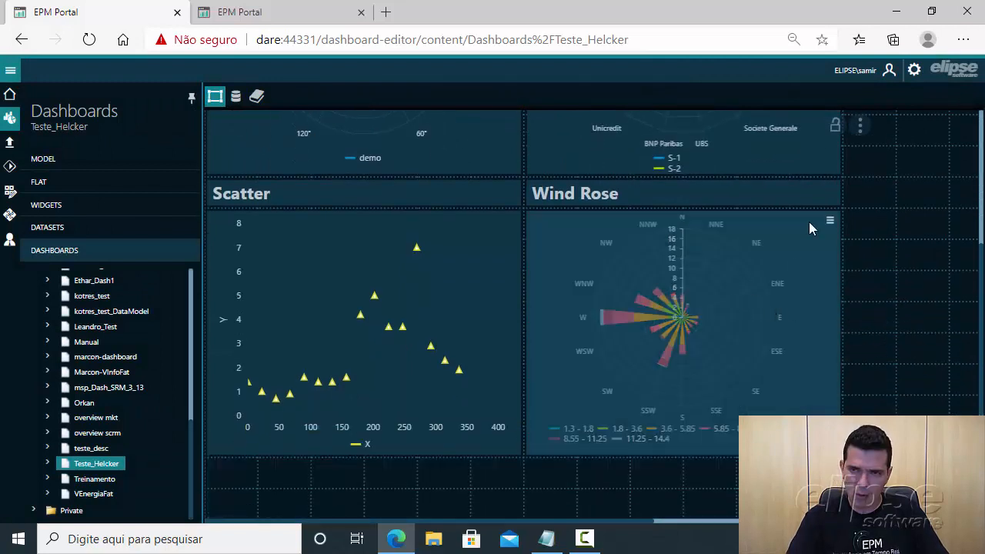
{"action": "left_click", "coordinate": [835, 125]}
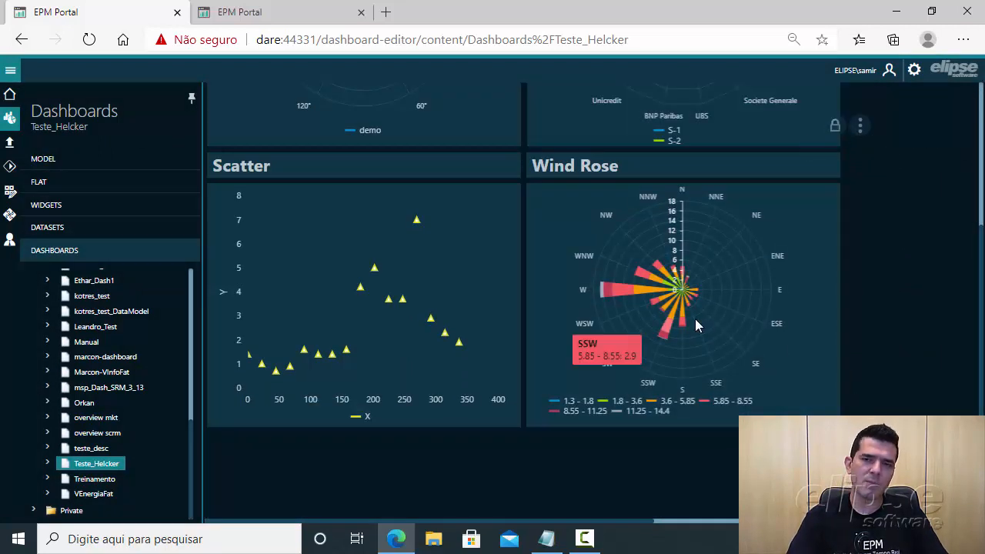
{"action": "mouse_move", "coordinate": [616, 294]}
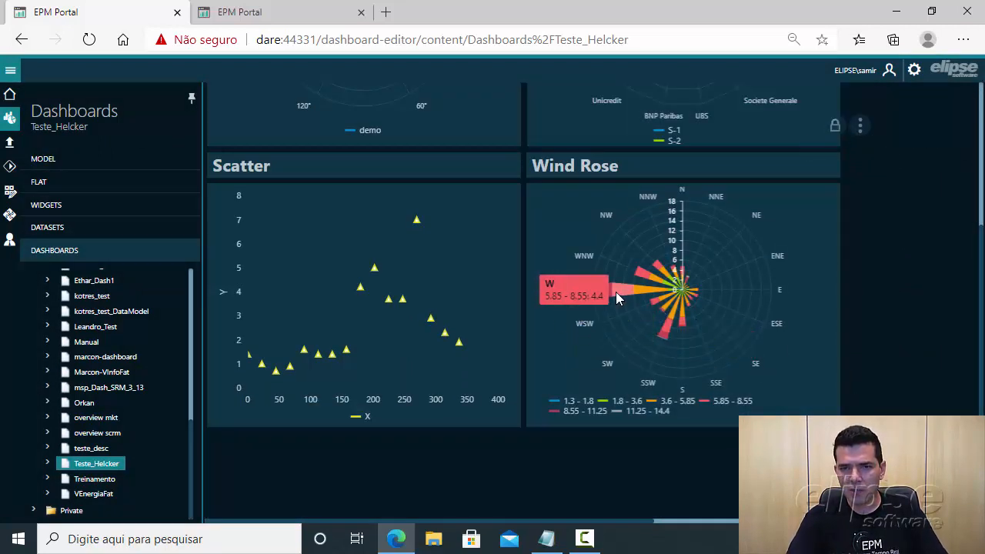